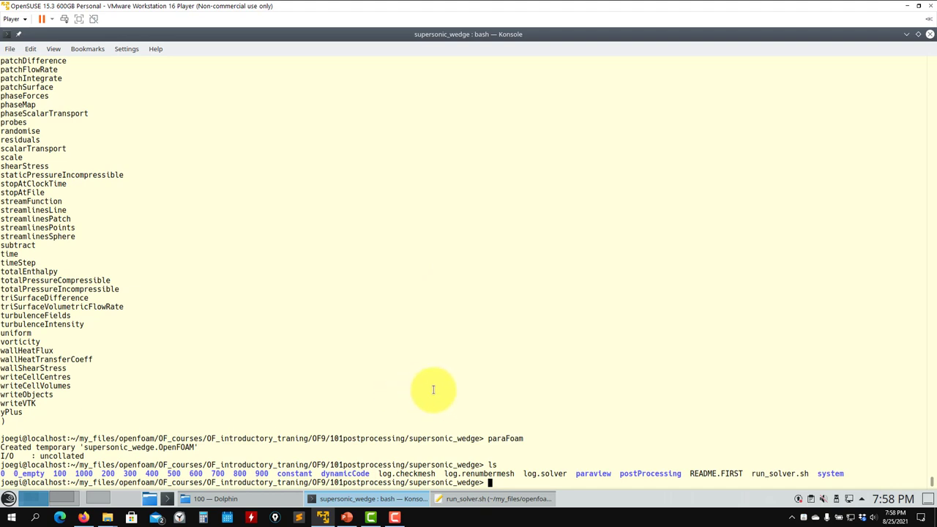
# List the case folder and show the foamInfo description of foamToEnsight
pyautogui.write('ls')
pyautogui.press('Return')
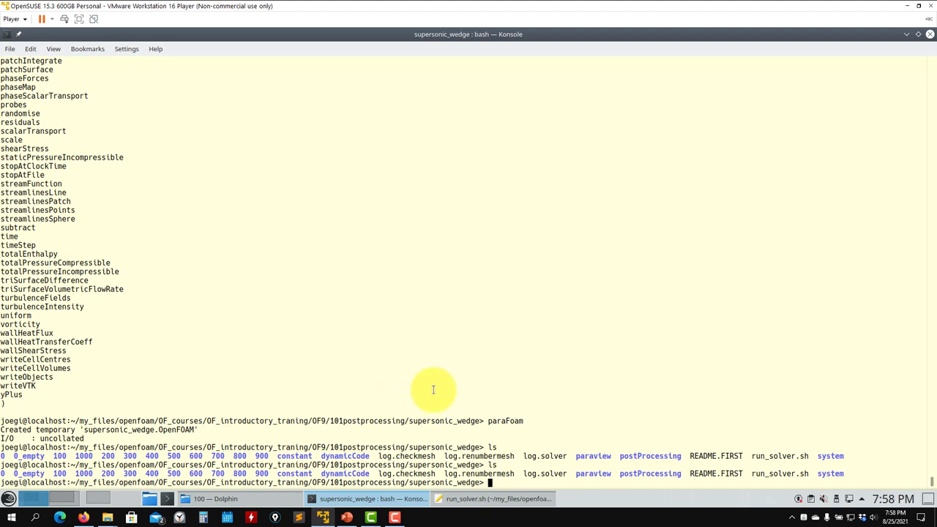
pyautogui.write('foamToE')
pyautogui.press('Tab')
pyautogui.press('Home')
pyautogui.press('Right')
pyautogui.write('oamInfo f')
pyautogui.press('Return')
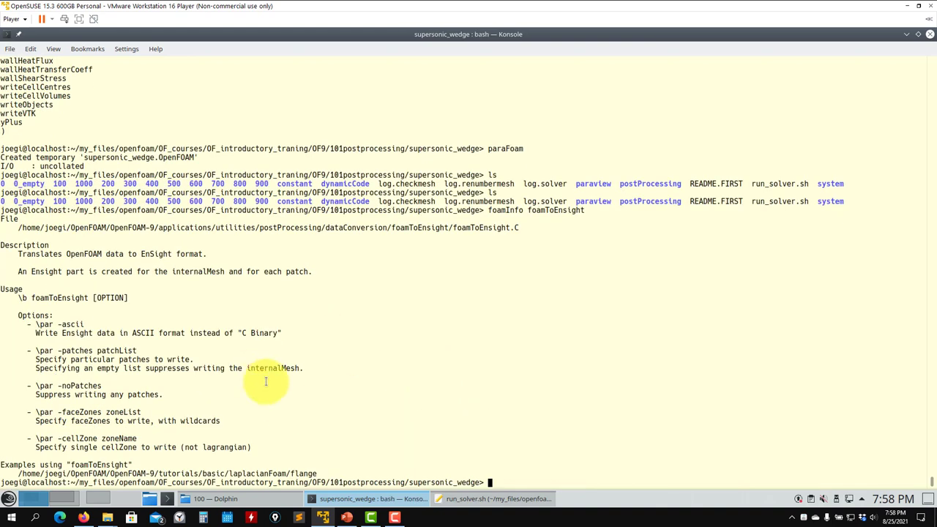
# Display the full option list with foamToEnsight -help
pyautogui.press('Up')
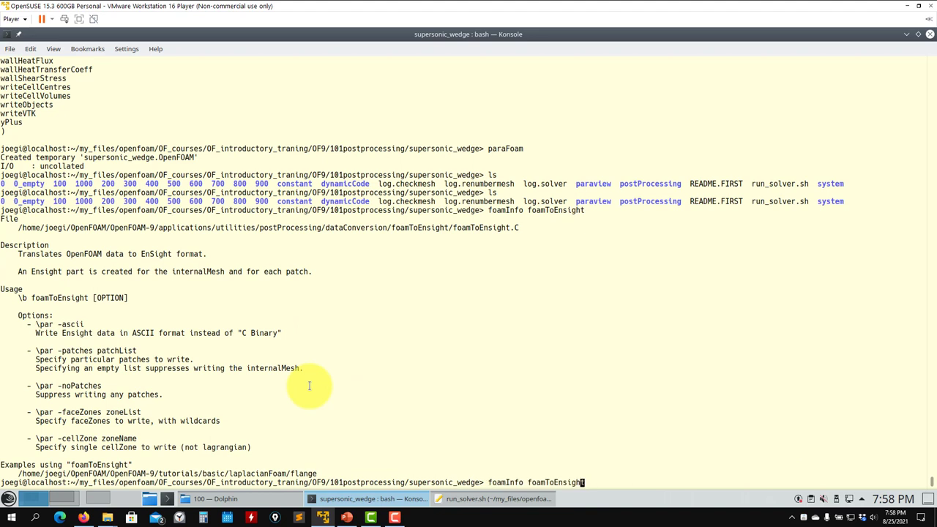
pyautogui.press('Left')
pyautogui.press('Left')
pyautogui.press('Left')
pyautogui.press('Left')
pyautogui.press('Left')
pyautogui.press('Left')
pyautogui.press('Left')
pyautogui.press('Left')
pyautogui.press('Left')
pyautogui.press('Left')
pyautogui.press('Left')
pyautogui.press('Left')
pyautogui.press('BackSpace')
pyautogui.press('BackSpace')
pyautogui.press('BackSpace')
pyautogui.press('BackSpace')
pyautogui.press('BackSpace')
pyautogui.press('BackSpace')
pyautogui.press('BackSpace')
pyautogui.press('BackSpace')
pyautogui.press('BackSpace')
pyautogui.press('Right')
pyautogui.press('Right')
pyautogui.press('Right')
pyautogui.press('Right')
pyautogui.press('Right')
pyautogui.press('Right')
pyautogui.press('Right')
pyautogui.press('Right')
pyautogui.press('Right')
pyautogui.press('Right')
pyautogui.press('Right')
pyautogui.press('Right')
pyautogui.write('-help')
pyautogui.press('Return')
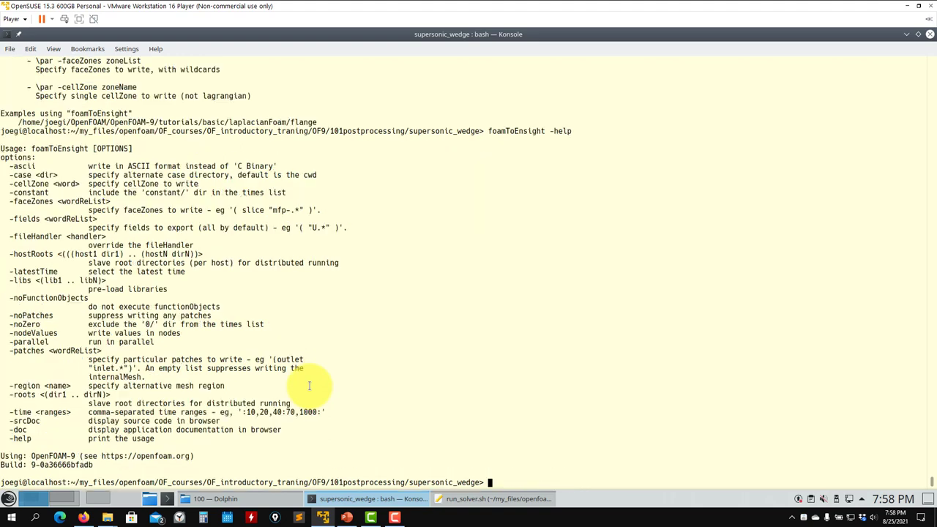
pyautogui.press('Up')
pyautogui.press('BackSpace')
pyautogui.press('BackSpace')
pyautogui.press('BackSpace')
pyautogui.press('BackSpace')
pyautogui.press('BackSpace')
pyautogui.press('BackSpace')
pyautogui.press('BackSpace')
pyautogui.press('BackSpace')
pyautogui.press('BackSpace')
pyautogui.press('BackSpace')
pyautogui.press('BackSpace')
pyautogui.press('BackSpace')
pyautogui.press('BackSpace')
# Export all time steps with foamToVTK, then review foamToVTK -help
pyautogui.write('VTK')
pyautogui.press('Return')
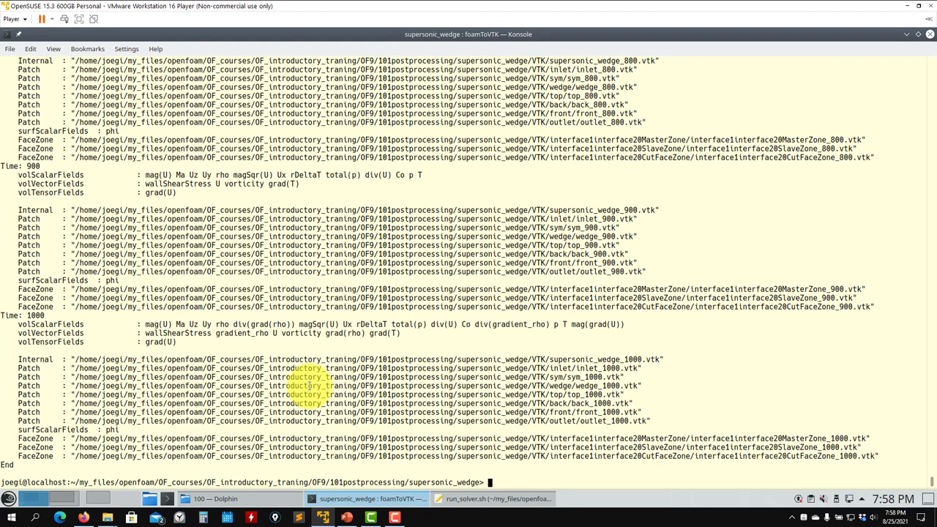
pyautogui.press('Up')
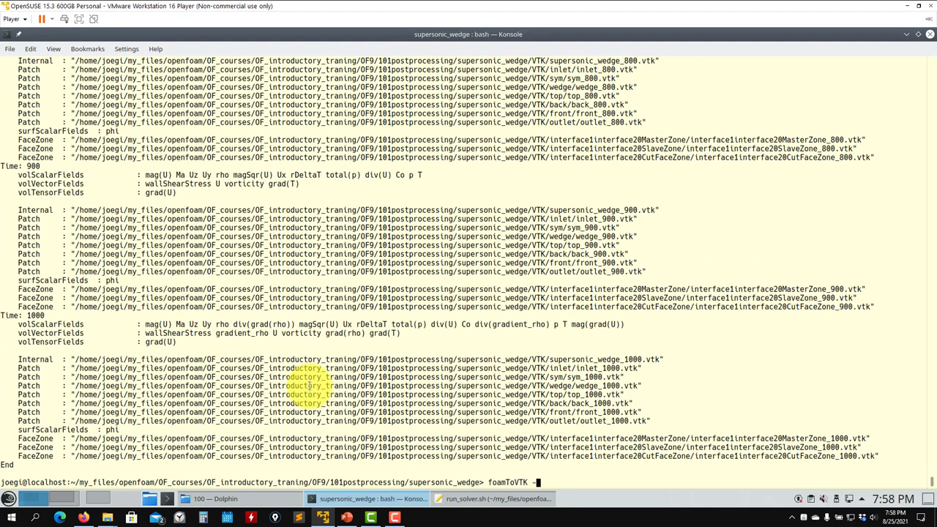
pyautogui.write('-help')
pyautogui.press('Return')
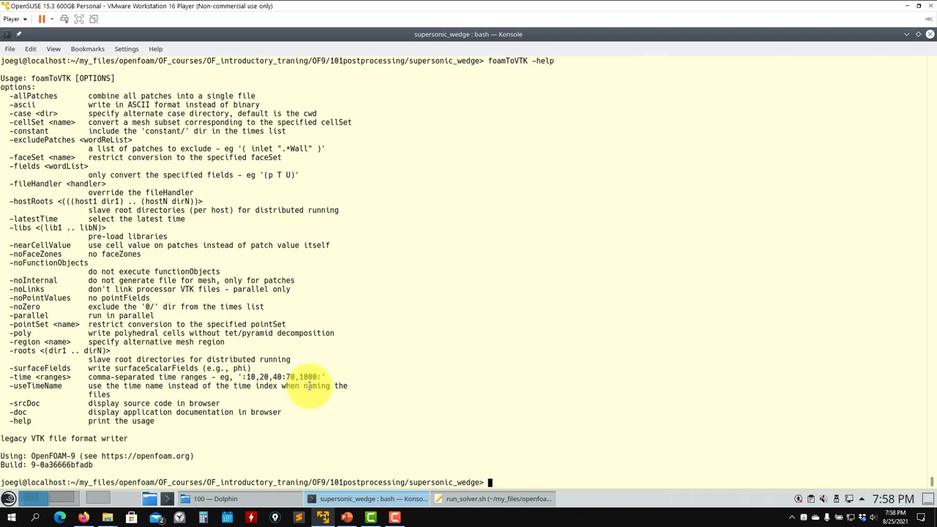
pyautogui.press('Up')
pyautogui.press('BackSpace')
pyautogui.press('BackSpace')
pyautogui.press('BackSpace')
pyautogui.press('BackSpace')
pyautogui.press('BackSpace')
pyautogui.press('BackSpace')
pyautogui.press('BackSpace')
pyautogui.press('BackSpace')
pyautogui.press('BackSpace')
pyautogui.press('BackSpace')
pyautogui.press('BackSpace')
pyautogui.press('BackSpace')
pyautogui.press('BackSpace')
pyautogui.press('BackSpace')
pyautogui.press('BackSpace')
# Delete the VTK folder with rm -rf VTK and rerun foamToVTK -latestTime
pyautogui.write('ls')
pyautogui.press('Return')
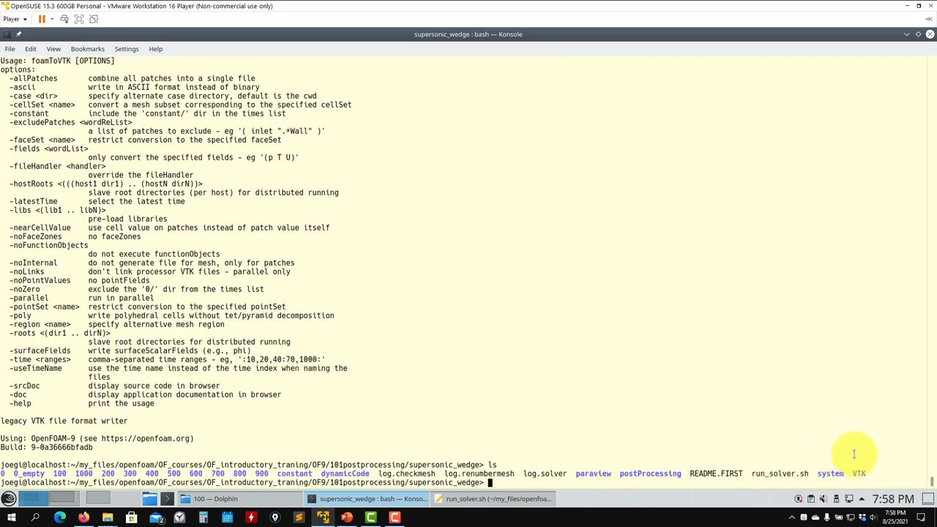
pyautogui.write('rm -rf VTK')
pyautogui.press('Return')
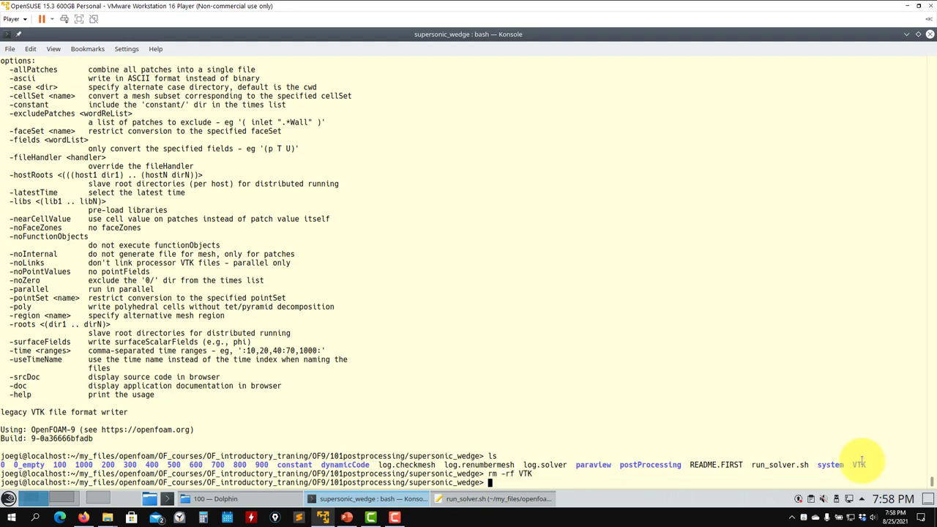
pyautogui.press('Up')
pyautogui.press('Up')
pyautogui.press('Up')
pyautogui.press('BackSpace')
pyautogui.press('BackSpace')
pyautogui.press('BackSpace')
pyautogui.write('latestTime')
pyautogui.press('Return')
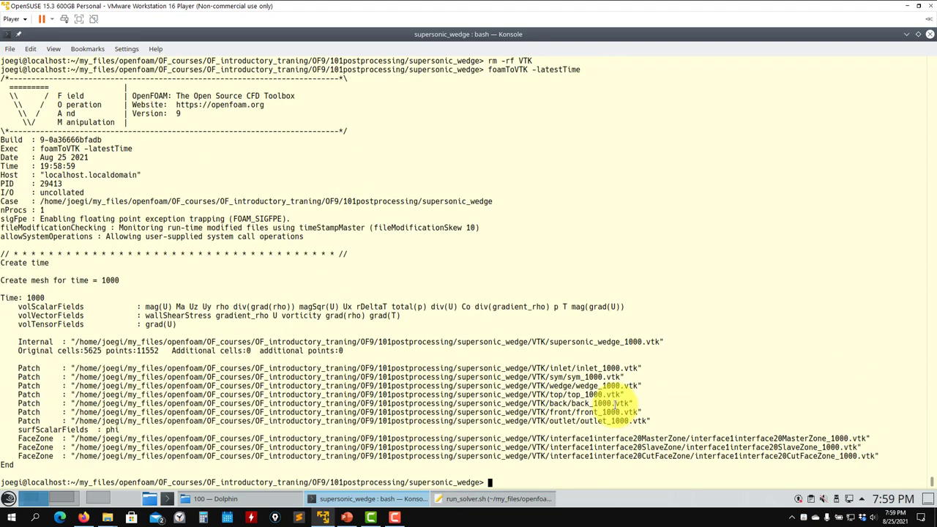
# Run foamToEnsight -latestTime and list the case folder
pyautogui.press('Up')
pyautogui.press('Left')
pyautogui.press('Left')
pyautogui.press('Left')
pyautogui.press('Left')
pyautogui.press('Left')
pyautogui.press('Left')
pyautogui.press('Left')
pyautogui.press('Left')
pyautogui.press('Left')
pyautogui.press('Left')
pyautogui.press('Left')
pyautogui.press('BackSpace')
pyautogui.press('BackSpace')
pyautogui.press('BackSpace')
pyautogui.write('Ensight')
pyautogui.press('Return')
pyautogui.write('ls')
pyautogui.press('Return')
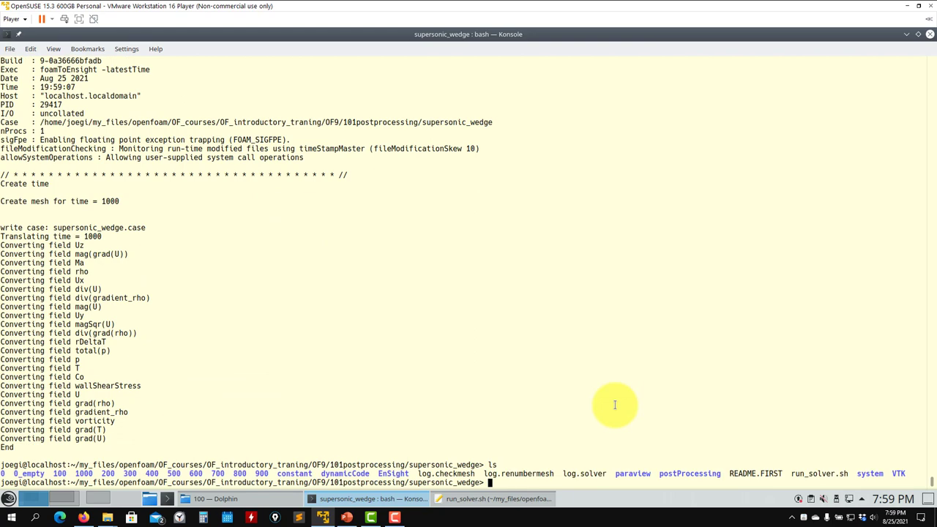
# List the contents of the EnSight folder with ls EnSight/
pyautogui.doubleClick(393, 473)
pyautogui.hotkey('ctrl', 'c')
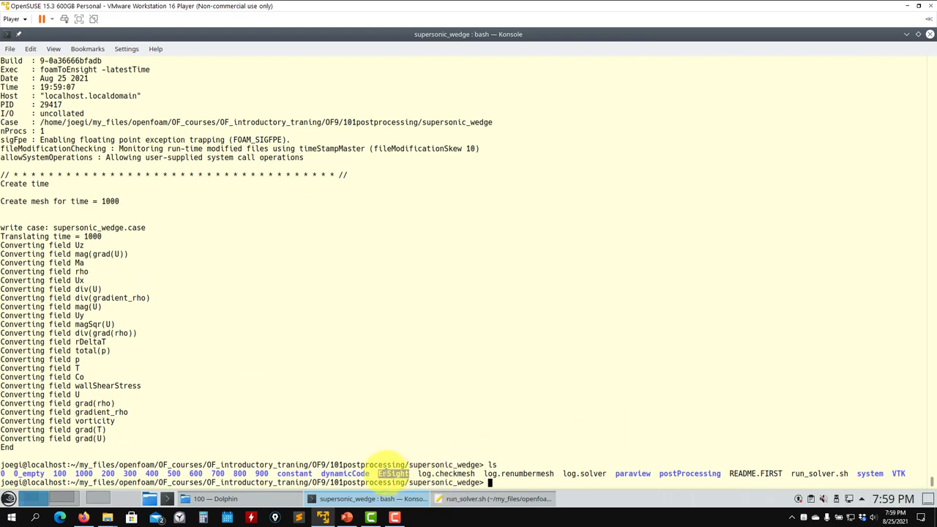
pyautogui.write('ls E')
pyautogui.middleClick(388, 472)
pyautogui.write('/')
pyautogui.press('Return')
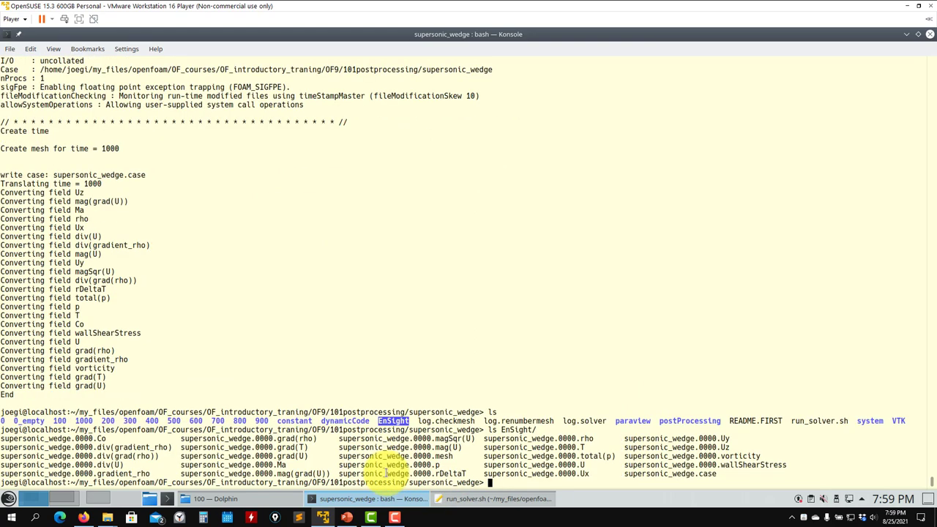
pyautogui.press('Up')
pyautogui.press('Down')
# Run foamDataToFluent -latestTime, which fails for a missing foamDataToFluentDict
pyautogui.write('foam')
pyautogui.press('Tab')
pyautogui.press('Tab')
pyautogui.press('Tab')
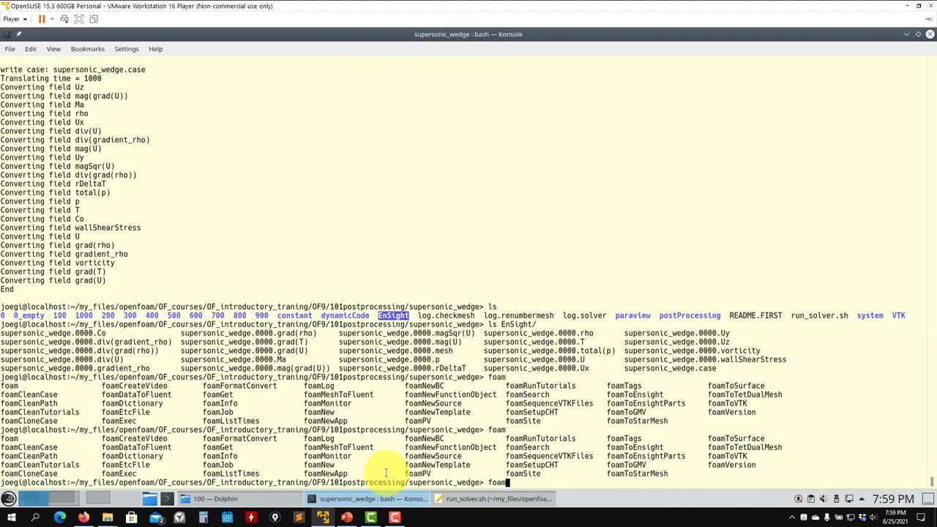
pyautogui.write('D')
pyautogui.press('Tab')
pyautogui.press('Tab')
pyautogui.press('Tab')
pyautogui.write('a')
pyautogui.press('Tab')
pyautogui.write('-latestTime')
pyautogui.press('Return')
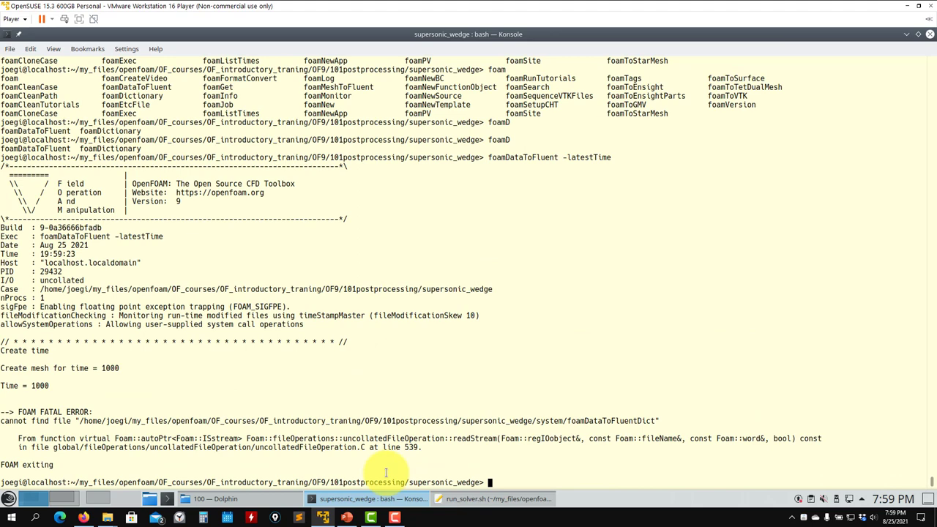
# Check the missing-file error and run foamInfo foamDataToFluent to see its source and example
pyautogui.tripleClick(607, 421)
pyautogui.click(606, 423)
pyautogui.doubleClick(606, 423)
pyautogui.click(533, 470)
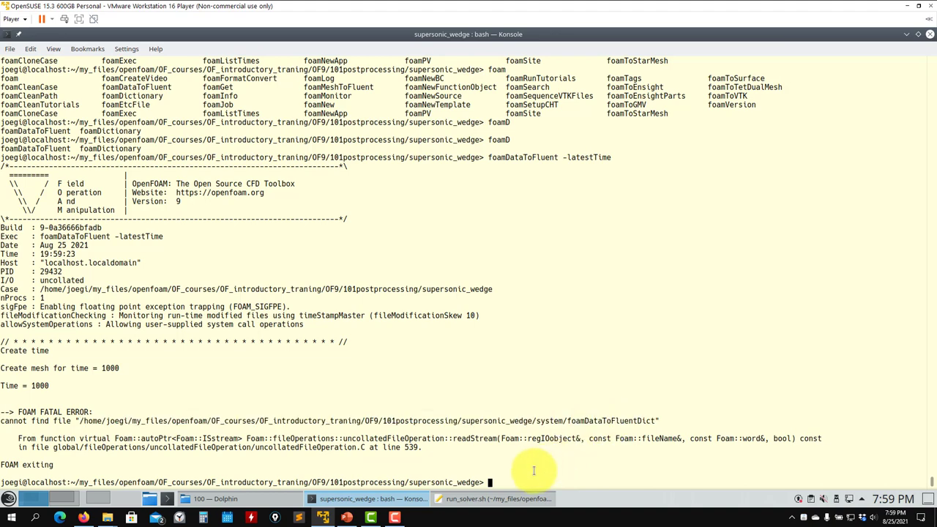
pyautogui.press('Up')
pyautogui.press('BackSpace')
pyautogui.press('BackSpace')
pyautogui.press('BackSpace')
pyautogui.press('BackSpace')
pyautogui.press('BackSpace')
pyautogui.press('BackSpace')
pyautogui.press('BackSpace')
pyautogui.press('BackSpace')
pyautogui.press('BackSpace')
pyautogui.press('Home')
pyautogui.write('foamInfo')
pyautogui.press('Return')
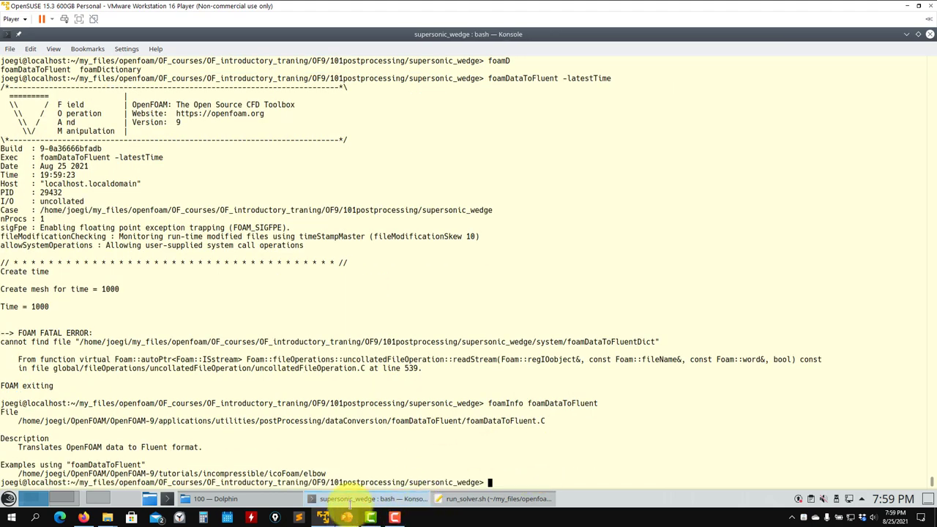
# Copy the elbow tutorial path and paste it into a new Konsole tab
pyautogui.doubleClick(265, 473)
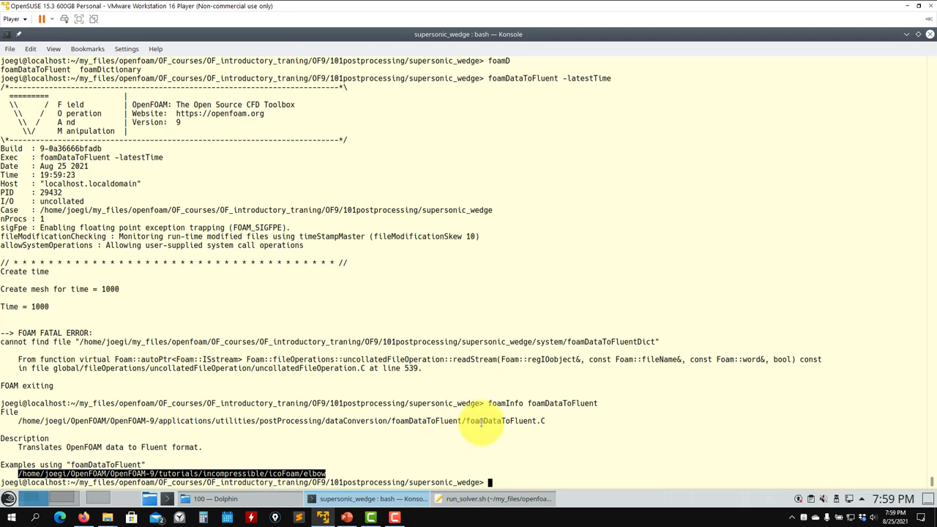
pyautogui.middleClick(567, 416)
pyautogui.press('Home')
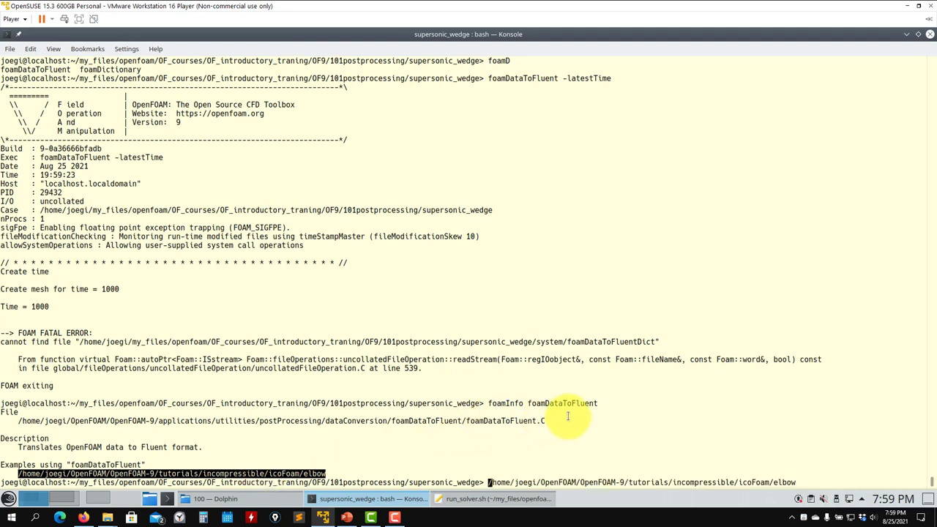
pyautogui.click(10, 48)
pyautogui.click(33, 75)
pyautogui.middleClick(376, 225)
# Change into the elbow tutorial and list its contents and system folder
pyautogui.write('cd')
pyautogui.press('Return')
pyautogui.write('ls/incompressible/icoFoam/elbow>')
pyautogui.press('Return')
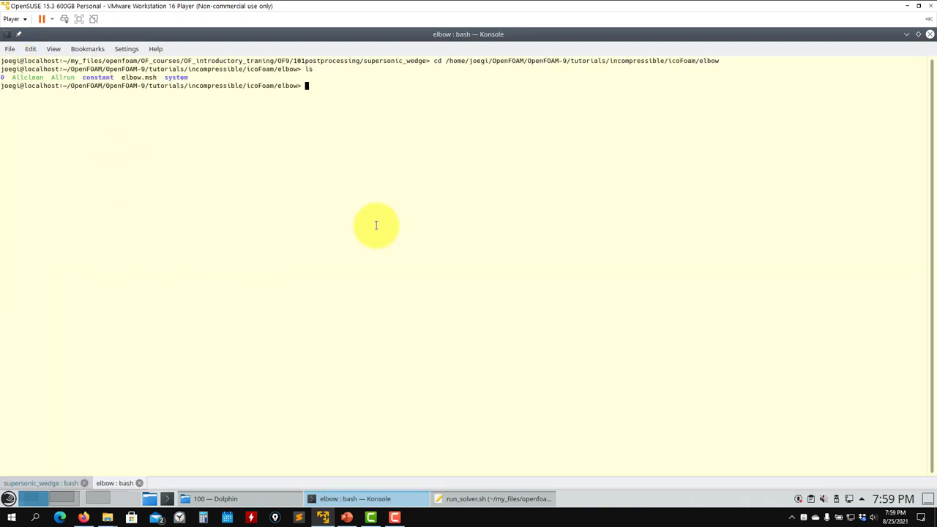
pyautogui.write('ls system/')
pyautogui.press('Return')
pyautogui.write('clear')
pyautogui.press('Return')
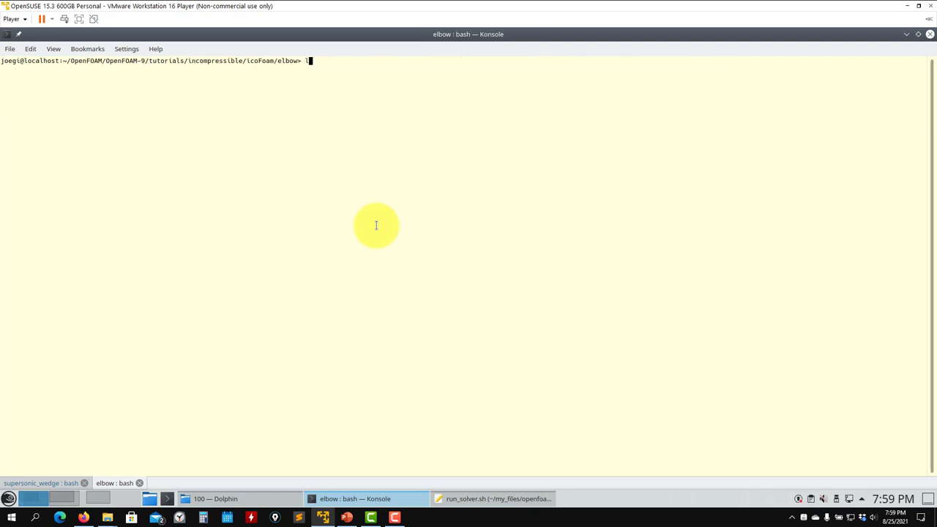
pyautogui.write('l')
pyautogui.press('Return')
pyautogui.write('s')
# In the supersonic_wedge tab, copy elbow/system/foamDataToFluentDict into the case and list it
pyautogui.click(51, 475)
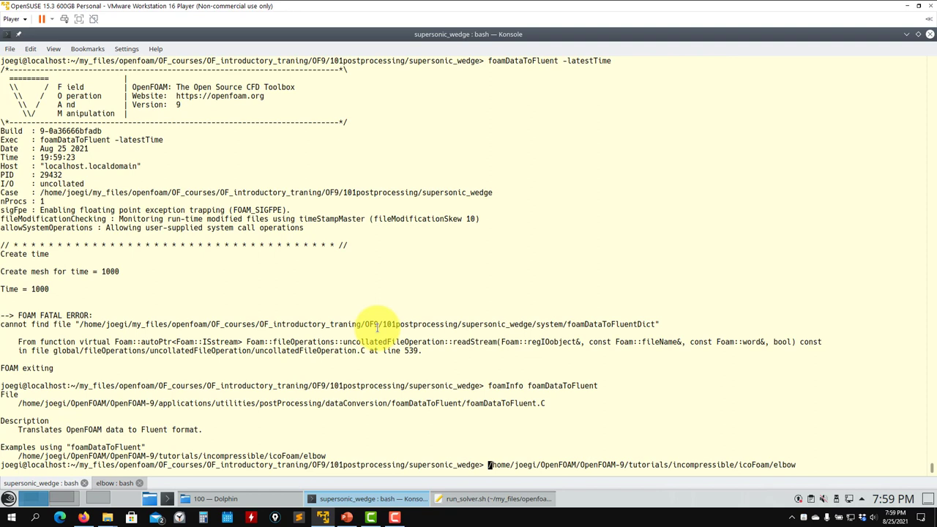
pyautogui.write('cp')
pyautogui.press('End')
pyautogui.write('/si')
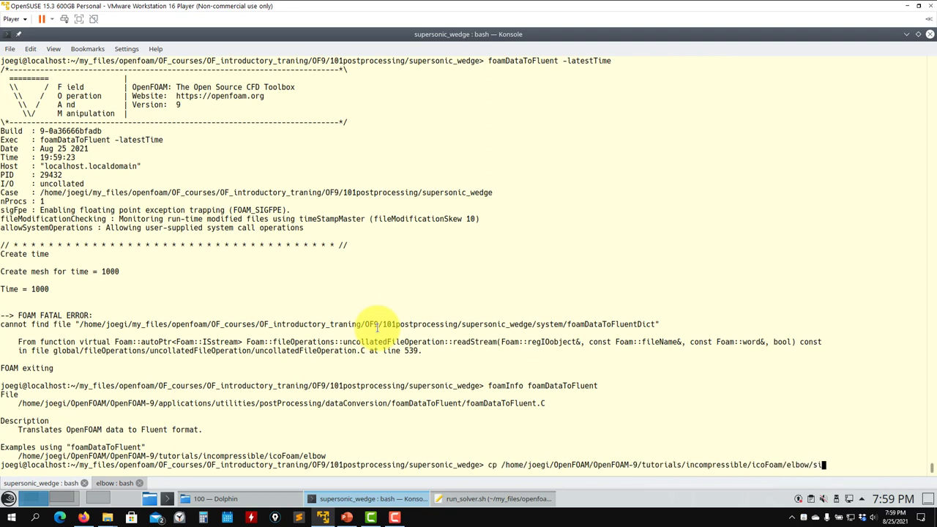
pyautogui.press('Tab')
pyautogui.press('Tab')
pyautogui.press('Tab')
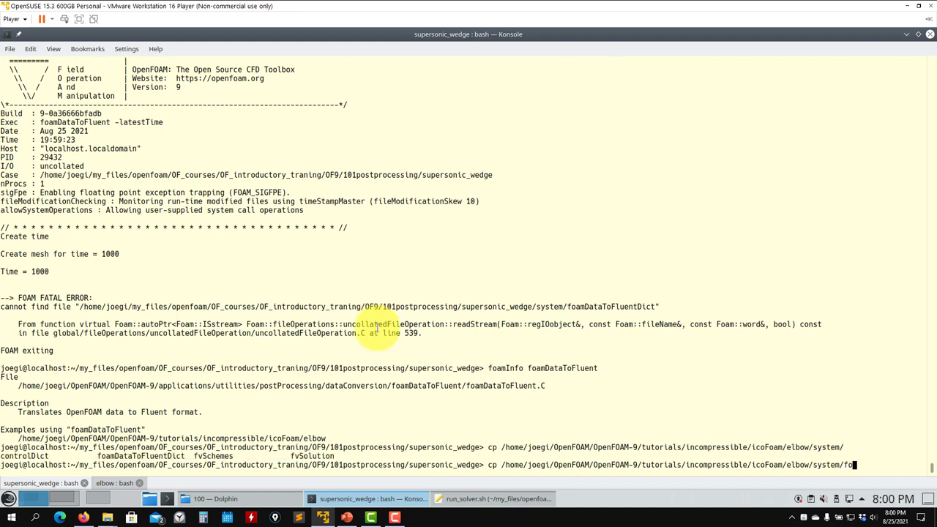
pyautogui.write('fo')
pyautogui.press('Tab')
pyautogui.write('.')
pyautogui.press('Return')
pyautogui.write('ls')
pyautogui.press('Return')
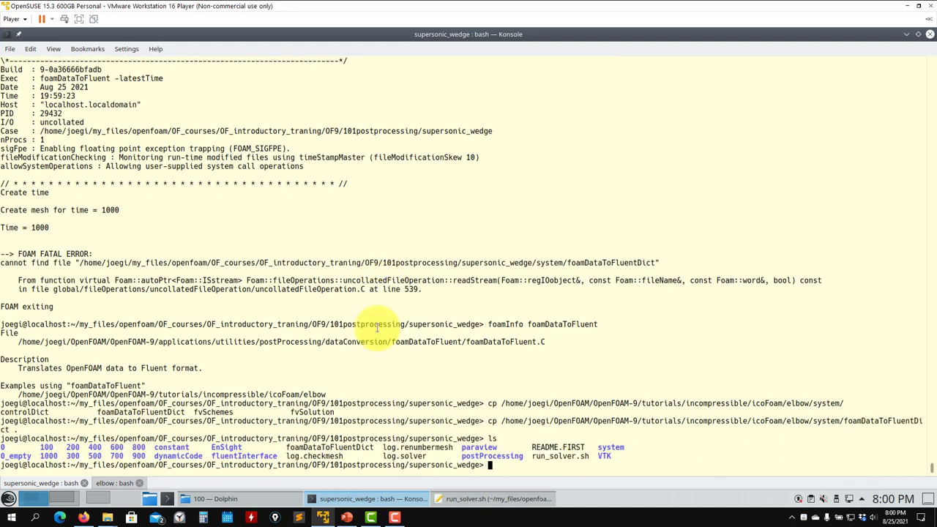
# In Dolphin, move foamDataToFluentDict into the case's system folder
pyautogui.click(219, 498)
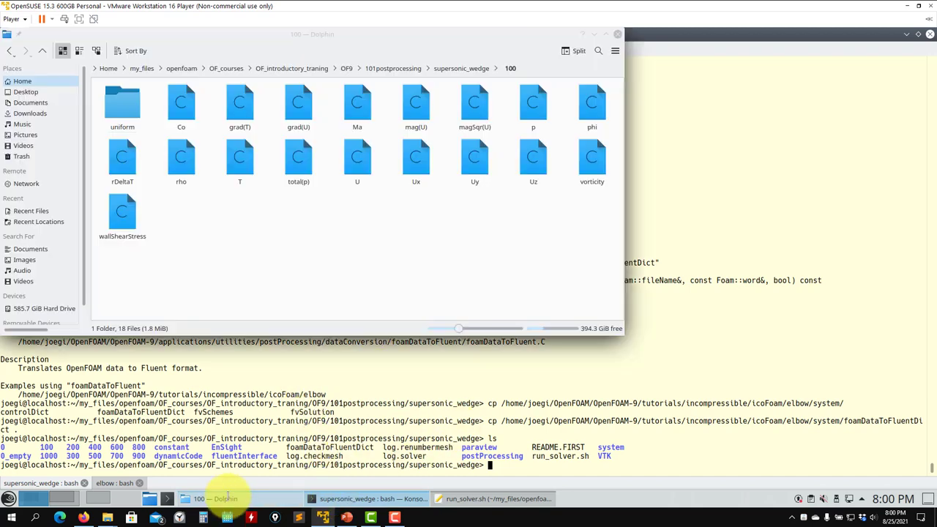
pyautogui.click(445, 67)
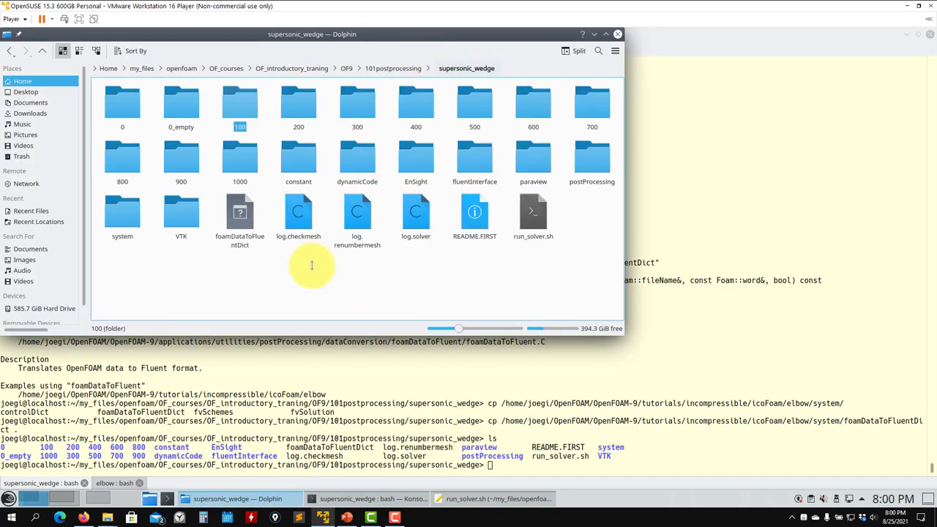
pyautogui.moveTo(240, 235); pyautogui.dragTo(123, 210)
pyautogui.click(150, 210)
pyautogui.doubleClick(121, 214)
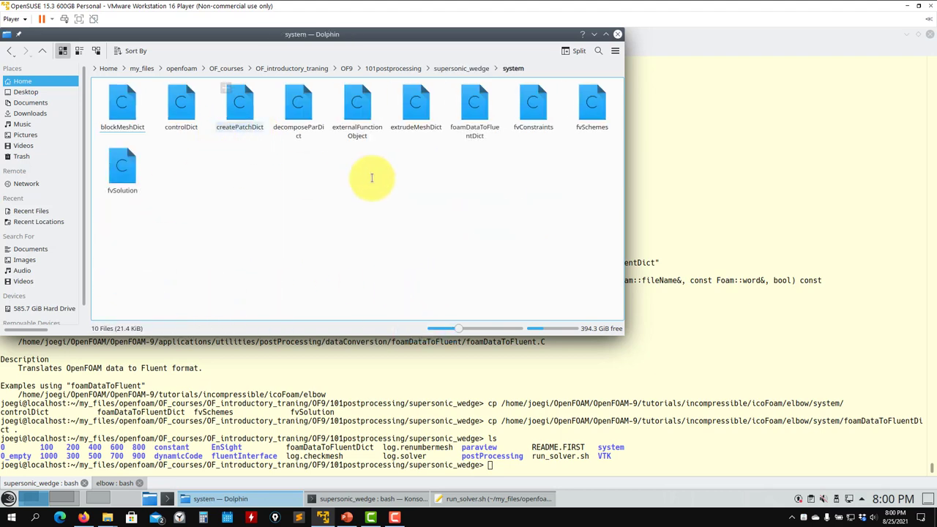
# Open foamDataToFluentDict in Kate, then return Dolphin to the supersonic_wedge folder
pyautogui.rightClick(475, 110)
pyautogui.moveTo(504, 130)
pyautogui.click(663, 172)
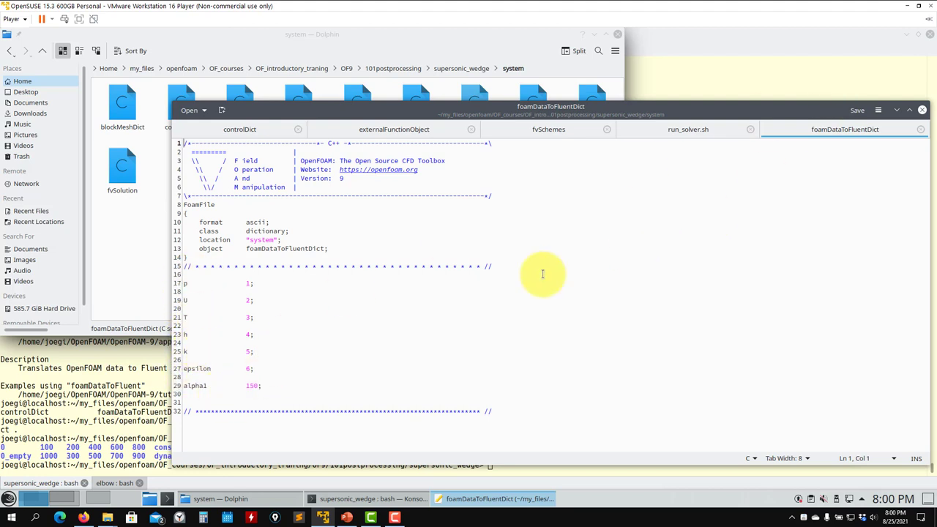
pyautogui.click(192, 284)
pyautogui.click(42, 51)
# Rerun foamDataToFluent -latestTime and check the field names in time folder 0
pyautogui.click(115, 428)
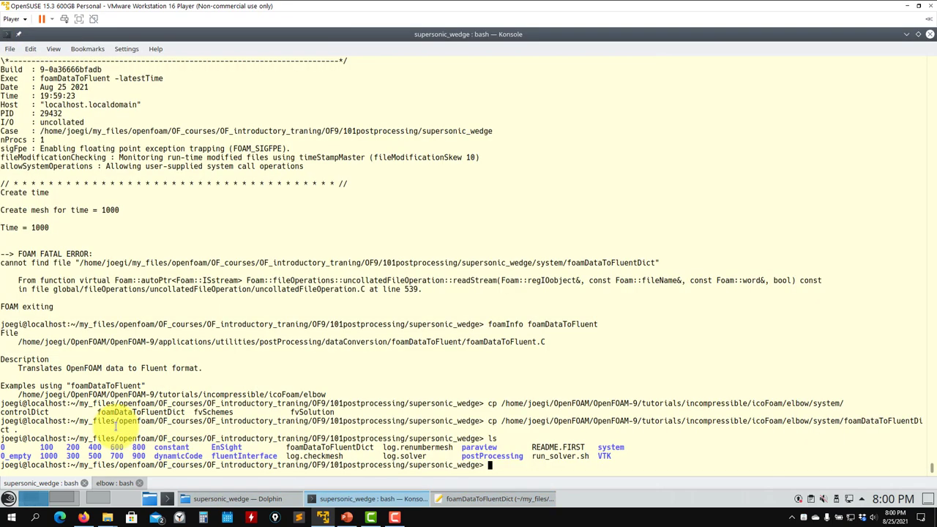
pyautogui.press('Up')
pyautogui.press('Up')
pyautogui.press('Up')
pyautogui.press('Up')
pyautogui.press('Up')
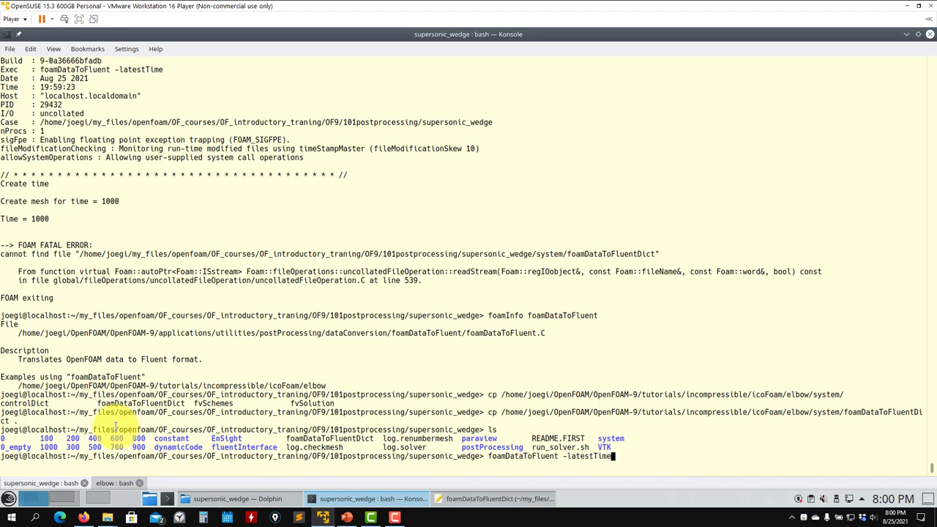
pyautogui.press('Return')
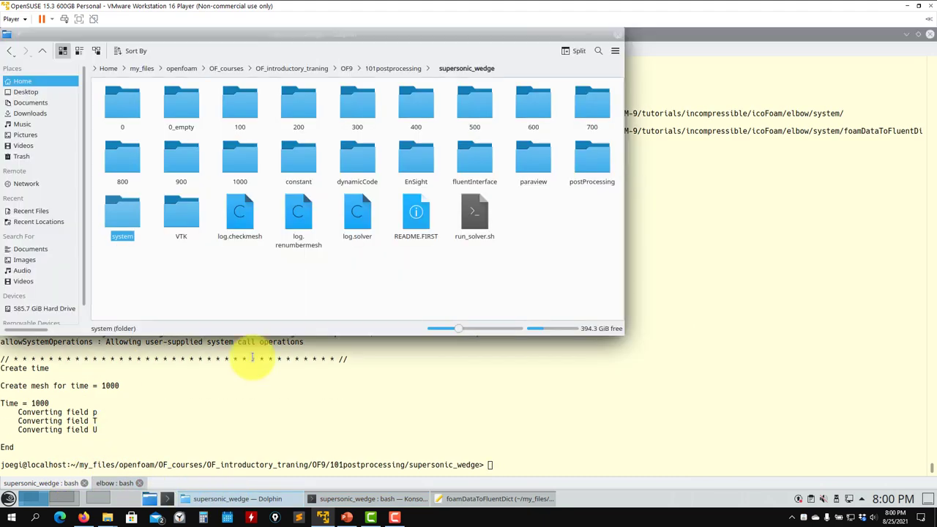
pyautogui.click(227, 503)
pyautogui.click(136, 106)
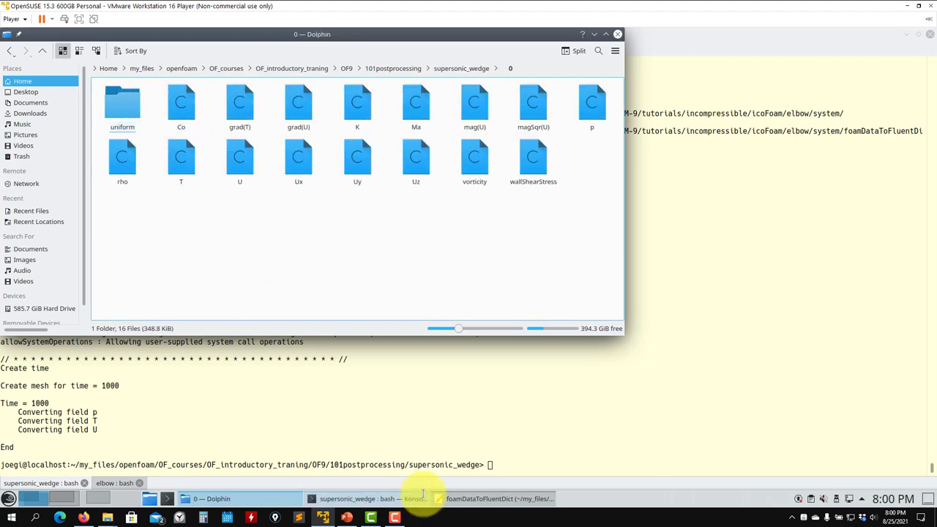
# Change the line 23 field from h to Co, save, and rerun the Fluent export
pyautogui.click(475, 498)
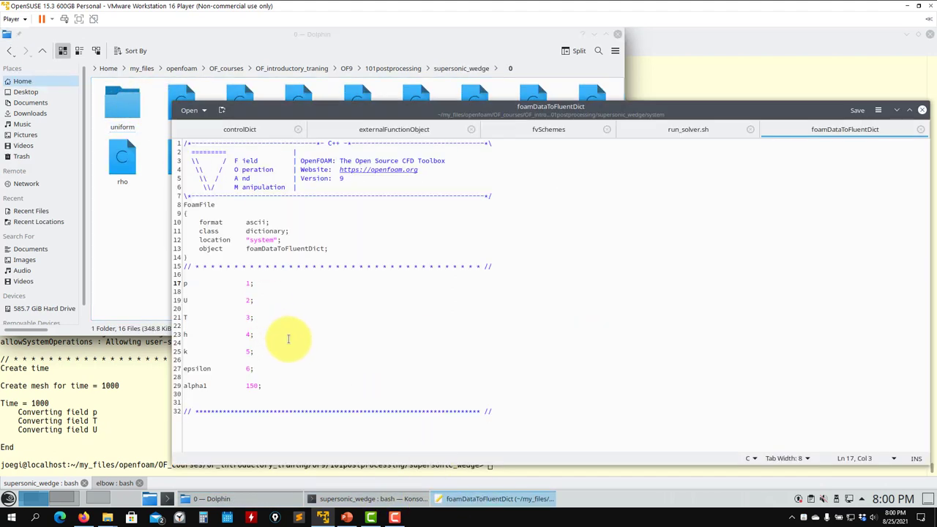
pyautogui.click(184, 333)
pyautogui.write('h')
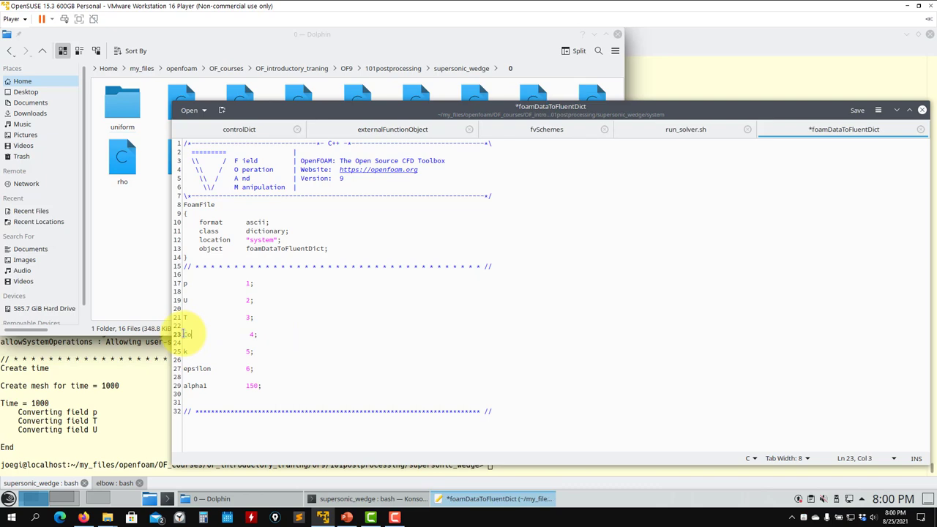
pyautogui.hotkey('ctrl', 's')
pyautogui.click(115, 399)
pyautogui.press('Up')
pyautogui.press('Return')
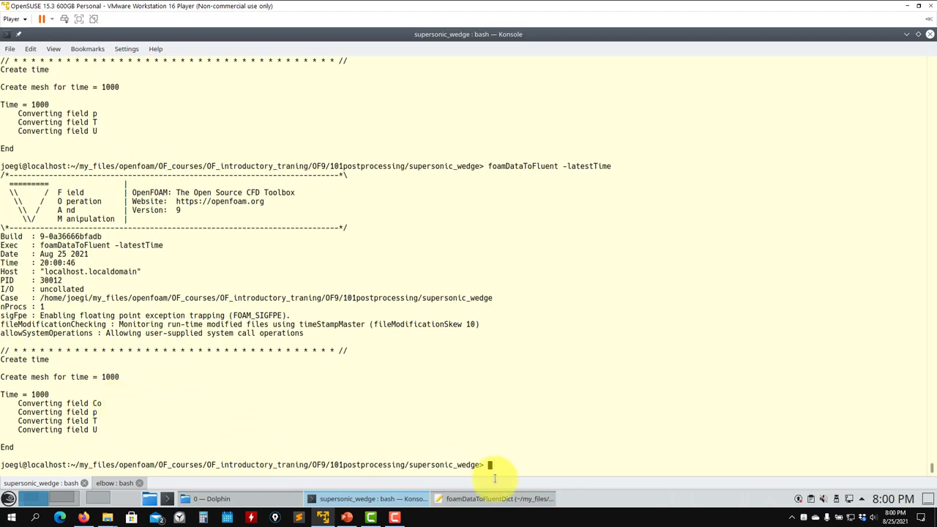
pyautogui.click(461, 499)
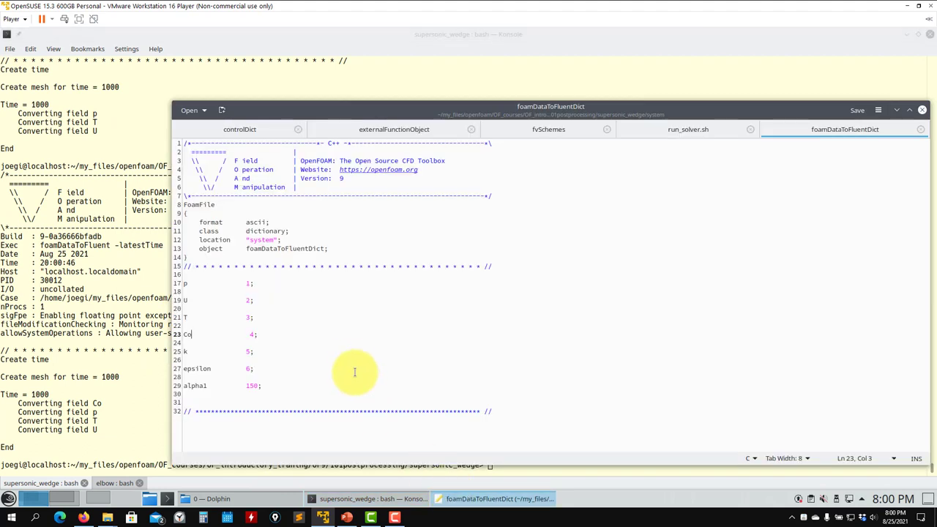
pyautogui.press('BackSpace')
# Save foamDataToFluentDict and list the case folder
pyautogui.hotkey('ctrl', 's')
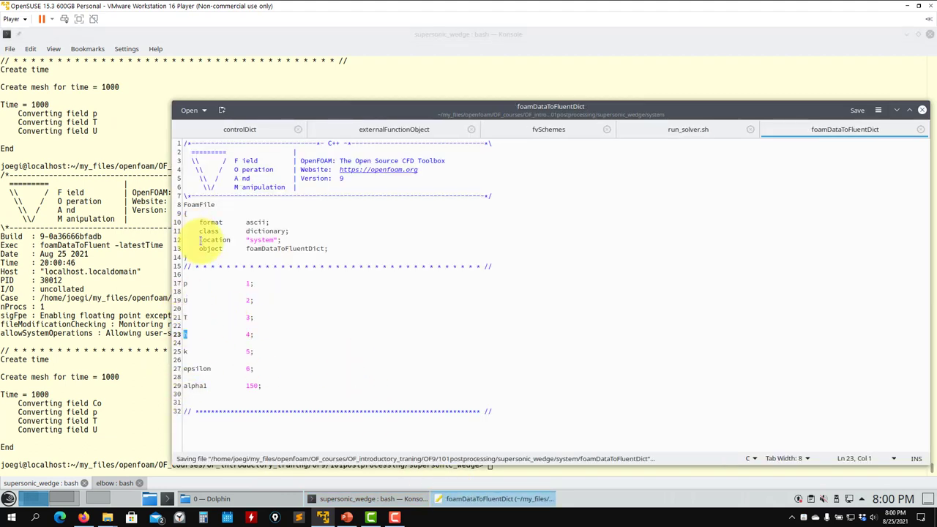
pyautogui.click(62, 267)
pyautogui.write('ls')
pyautogui.press('Return')
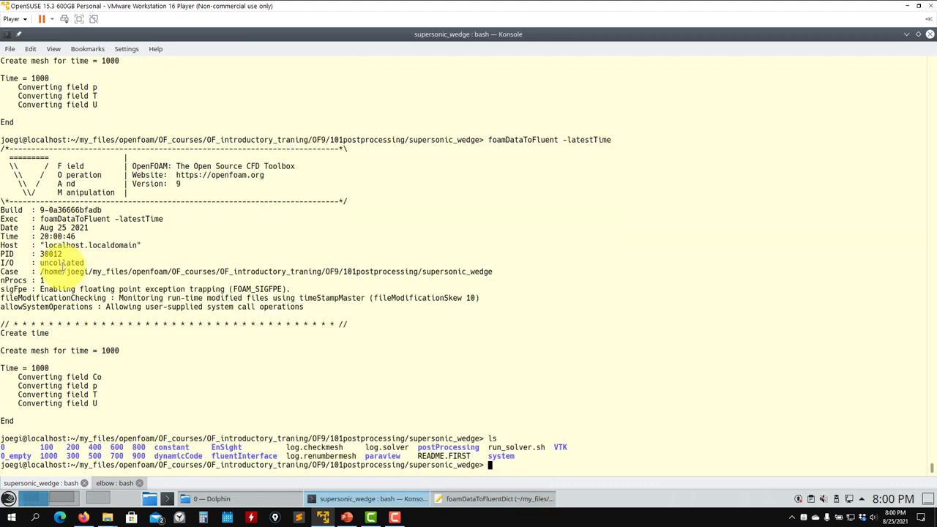
# List fluentInterface to confirm supersonic_wedge1000.dat was written
pyautogui.write('ls fl')
pyautogui.press('Tab')
pyautogui.press('Return')
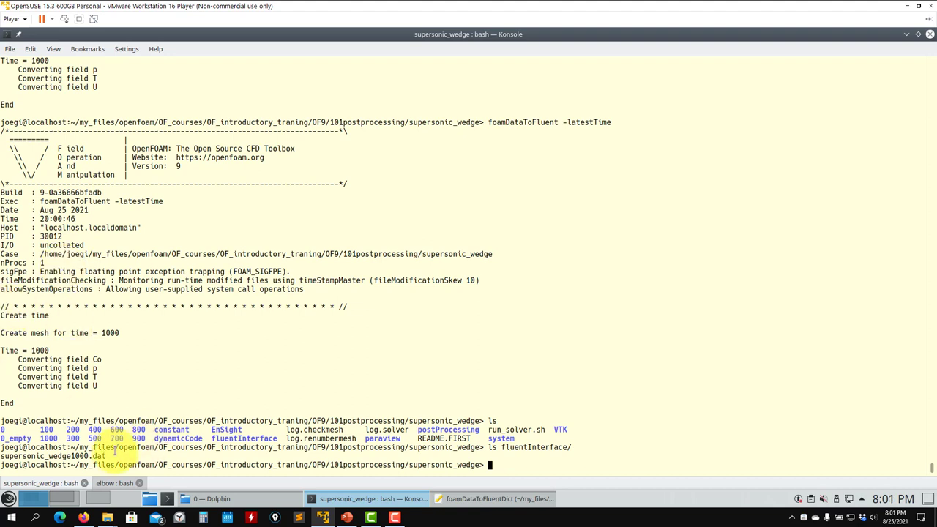
pyautogui.moveTo(105, 455); pyautogui.dragTo(2, 456)
pyautogui.write('ls')
pyautogui.press('Return')
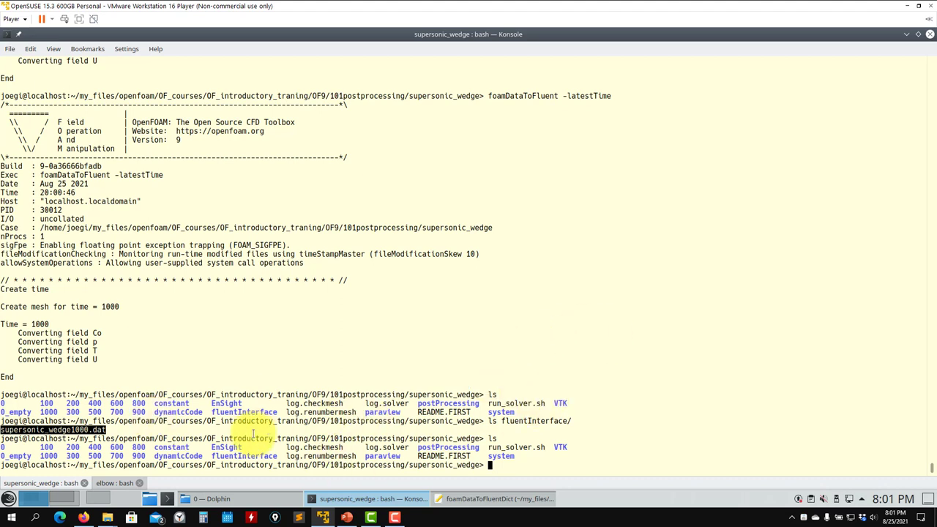
pyautogui.click(246, 455)
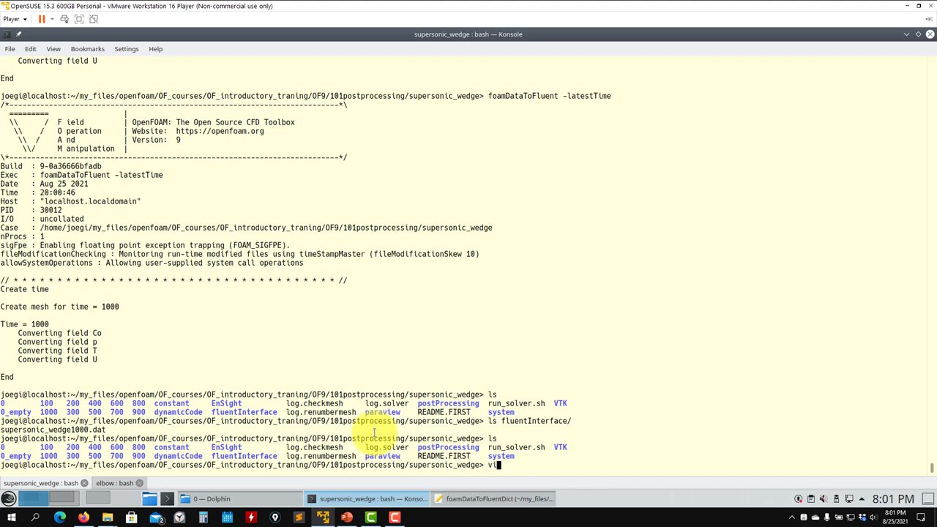
pyautogui.press('Tab')
pyautogui.press('Tab')
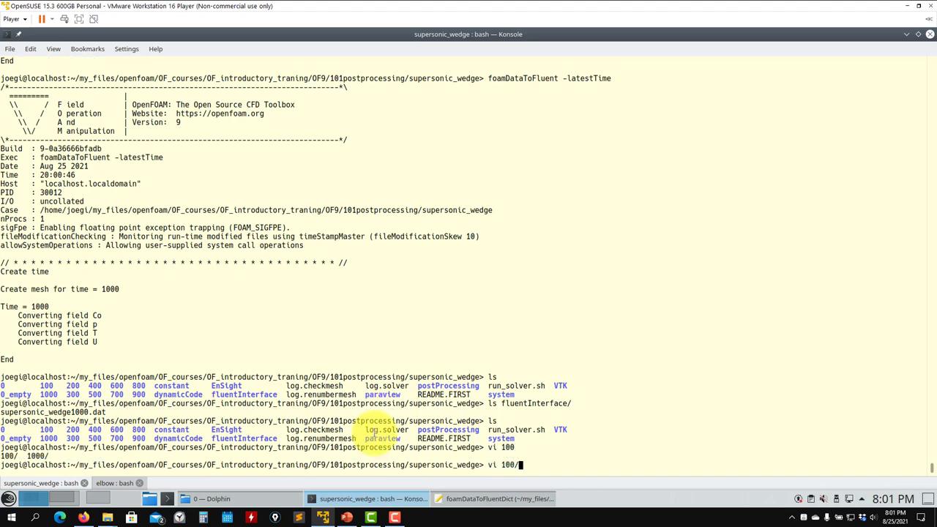
pyautogui.write('/')
pyautogui.press('Tab')
pyautogui.press('Tab')
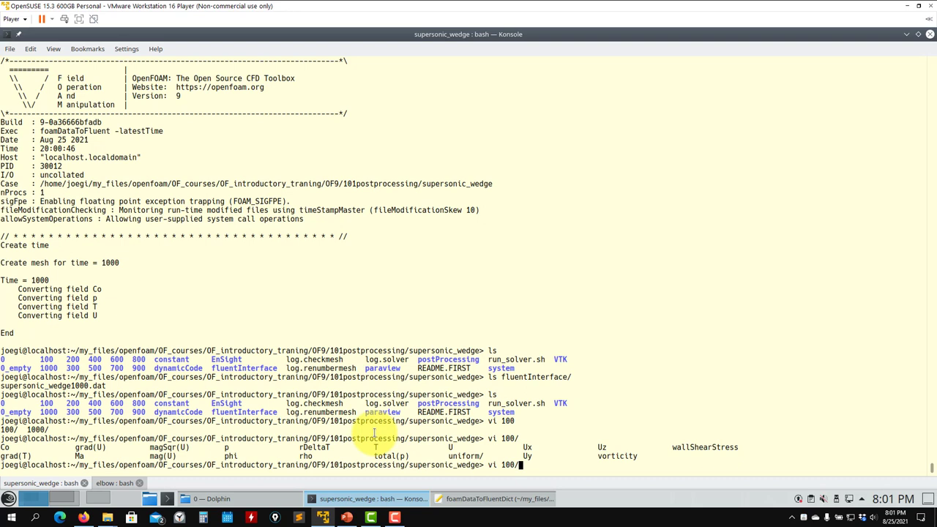
pyautogui.write('p')
pyautogui.press('Return')
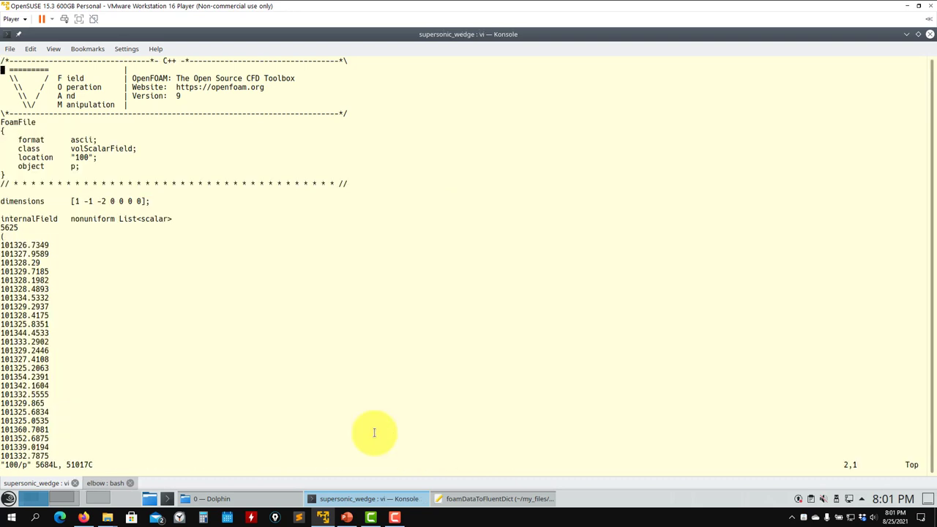
pyautogui.press('Down')
pyautogui.press('Down')
pyautogui.press('Down')
pyautogui.press('Down')
pyautogui.press('Down')
pyautogui.press('Down')
pyautogui.press('Down')
pyautogui.press('Down')
pyautogui.press('Down')
pyautogui.press('Down')
pyautogui.press('Down')
pyautogui.press('Down')
pyautogui.press('Down')
pyautogui.press('Down')
pyautogui.press('Down')
pyautogui.press('Down')
pyautogui.press('Down')
pyautogui.press('Down')
pyautogui.press('Down')
pyautogui.press('Down')
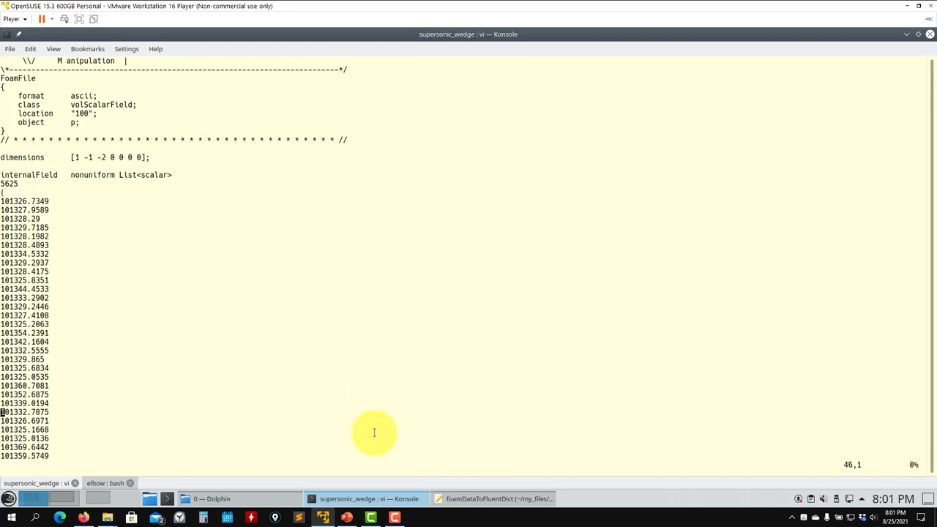
pyautogui.press('Down')
pyautogui.press('Down')
pyautogui.press('Down')
pyautogui.press('Down')
pyautogui.press('Down')
pyautogui.press('Down')
pyautogui.press('Down')
pyautogui.press('Down')
pyautogui.press('Down')
pyautogui.press('Down')
pyautogui.press('Down')
pyautogui.press('Down')
pyautogui.press('Down')
pyautogui.press('Down')
pyautogui.press('Down')
pyautogui.press('Down')
pyautogui.press('Down')
pyautogui.press('Down')
pyautogui.press('Down')
pyautogui.press('Down')
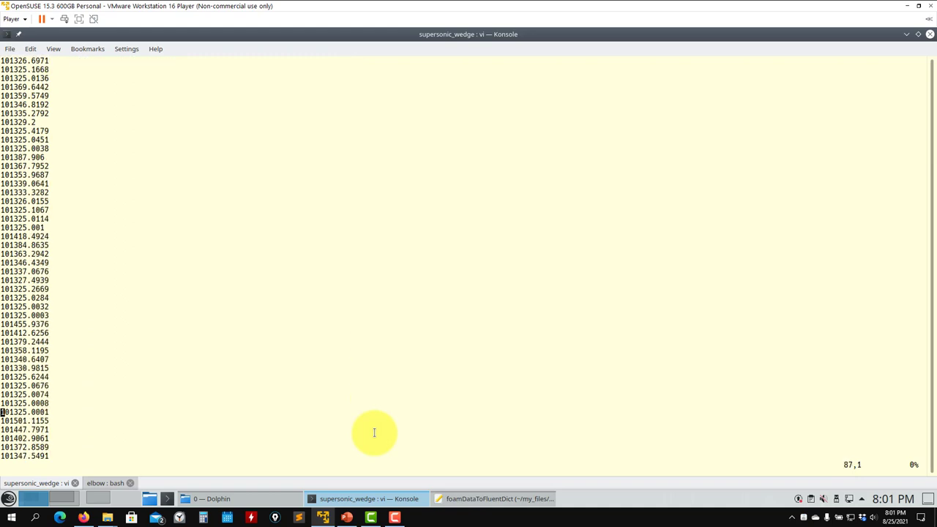
pyautogui.write(':Q')
pyautogui.press('Return')
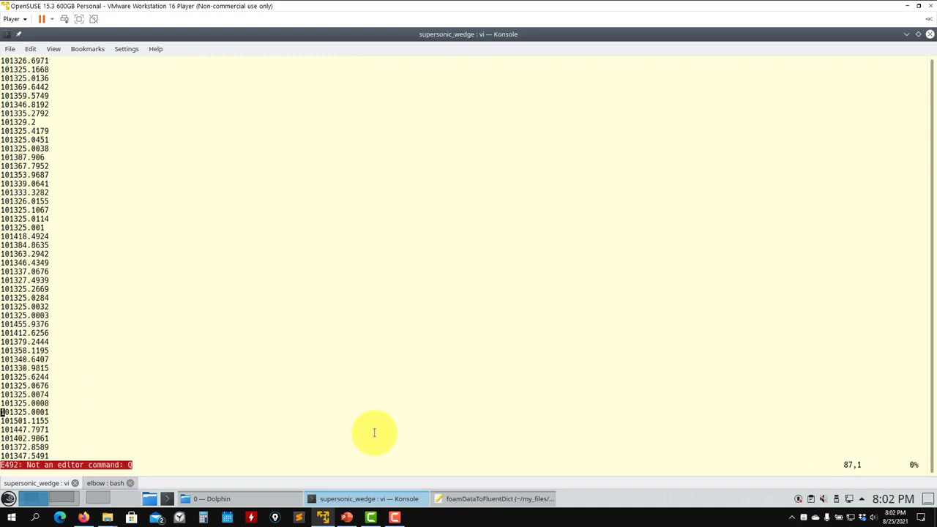
pyautogui.write(':q')
pyautogui.press('Return')
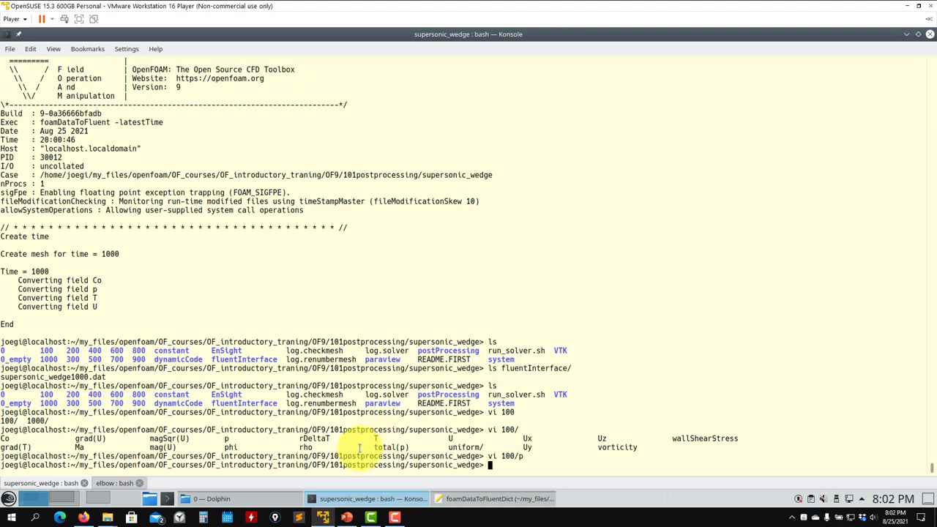
# Open the case's system/controlDict in Kate from Dolphin
pyautogui.click(234, 500)
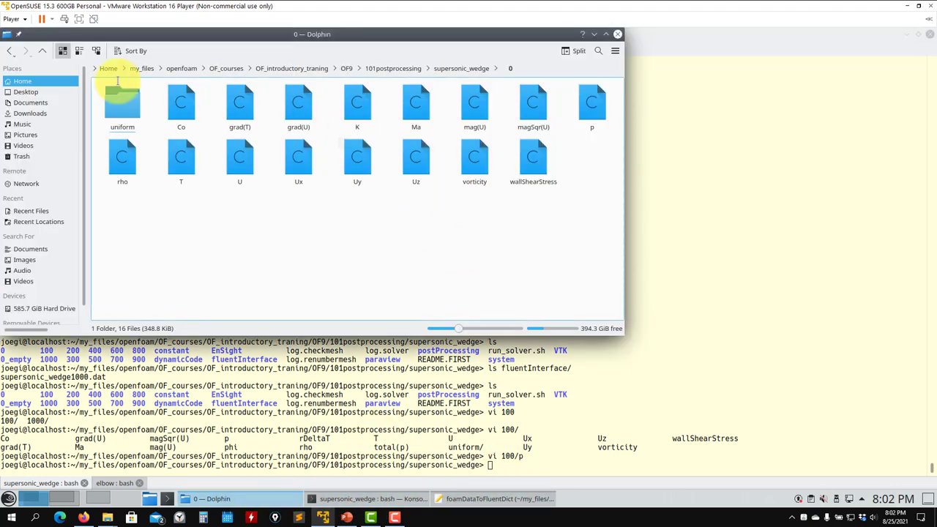
pyautogui.click(42, 51)
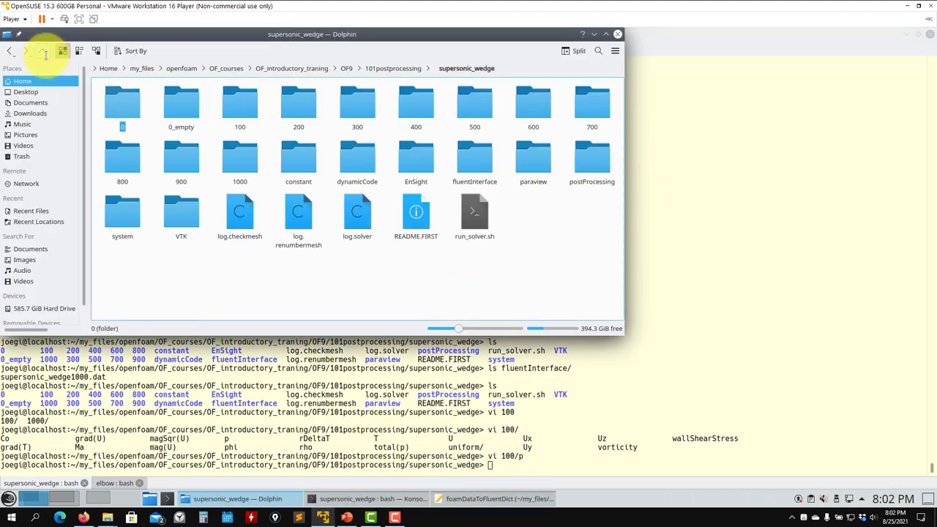
pyautogui.click(126, 217)
pyautogui.rightClick(175, 114)
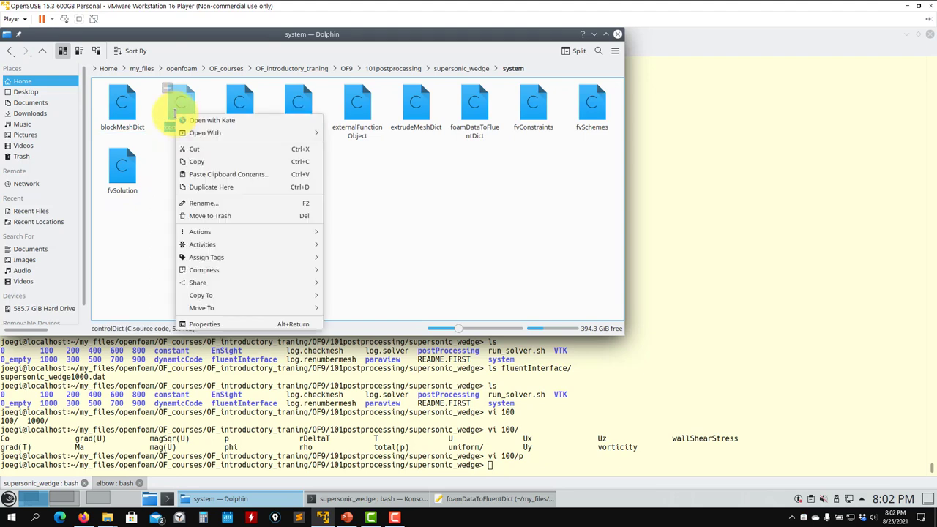
pyautogui.moveTo(212, 132)
pyautogui.click(365, 172)
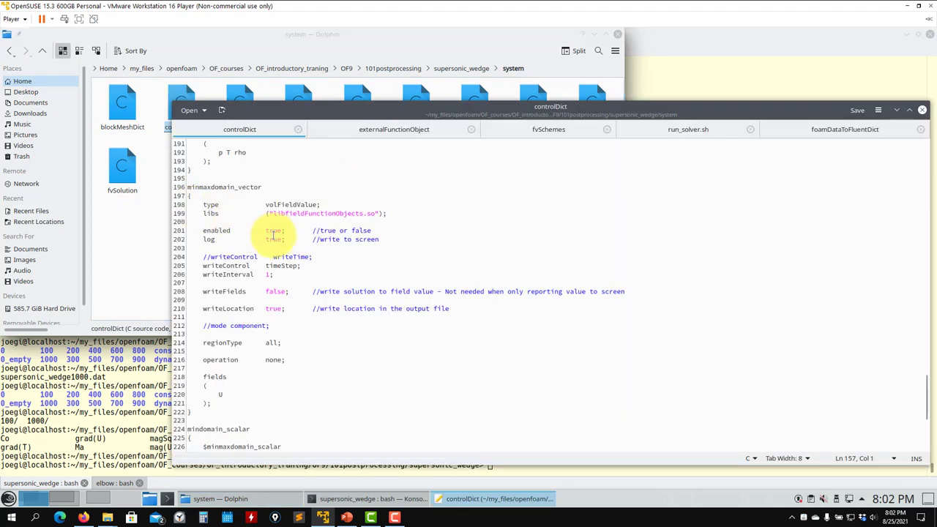
# Change writeFormat from ascii to binary and save controlDict
pyautogui.scroll(20, 272, 234)
pyautogui.scroll(-8, 272, 234)
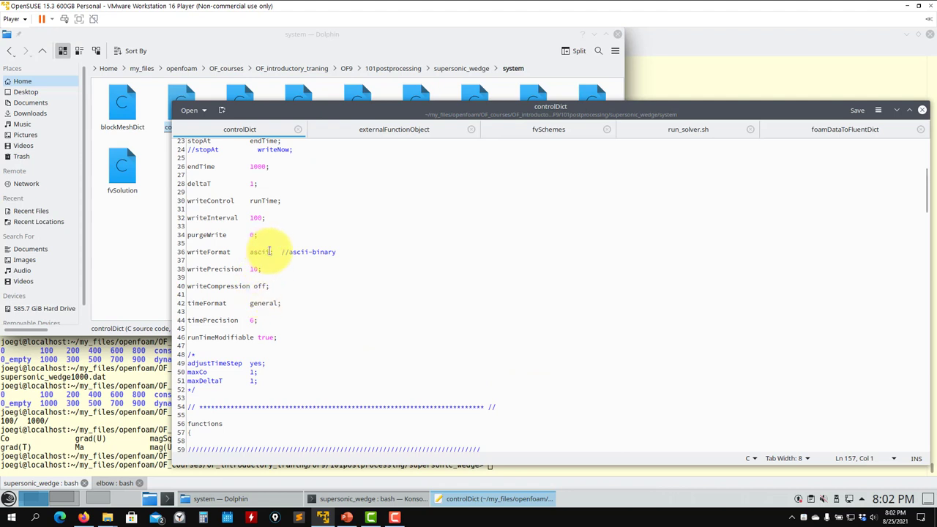
pyautogui.moveTo(270, 251); pyautogui.dragTo(247, 251)
pyautogui.write('binay')
pyautogui.hotkey('ctrl', 's')
pyautogui.press('BackSpace')
pyautogui.write('ry')
pyautogui.hotkey('ctrl', 's')
pyautogui.click(112, 412)
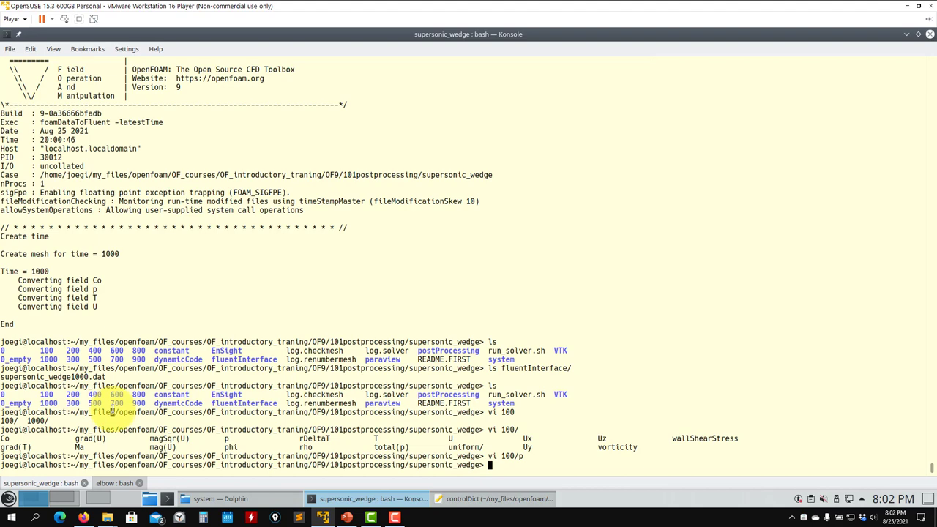
# Convert the supersonic_wedge case fields to binary with foamFormatConvert and list the case folder
pyautogui.write('foamF')
pyautogui.press('Tab')
pyautogui.press('Return')
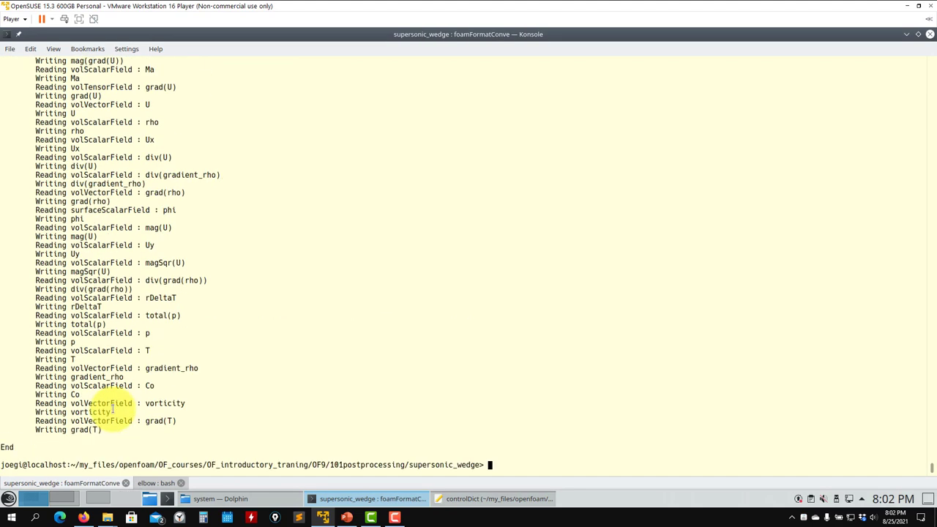
pyautogui.write('ls')
pyautogui.press('Return')
# Inspect 100/p in vi to confirm its 5625 pressure values are now binary, then quit
pyautogui.write('vi 100/p')
pyautogui.press('Return')
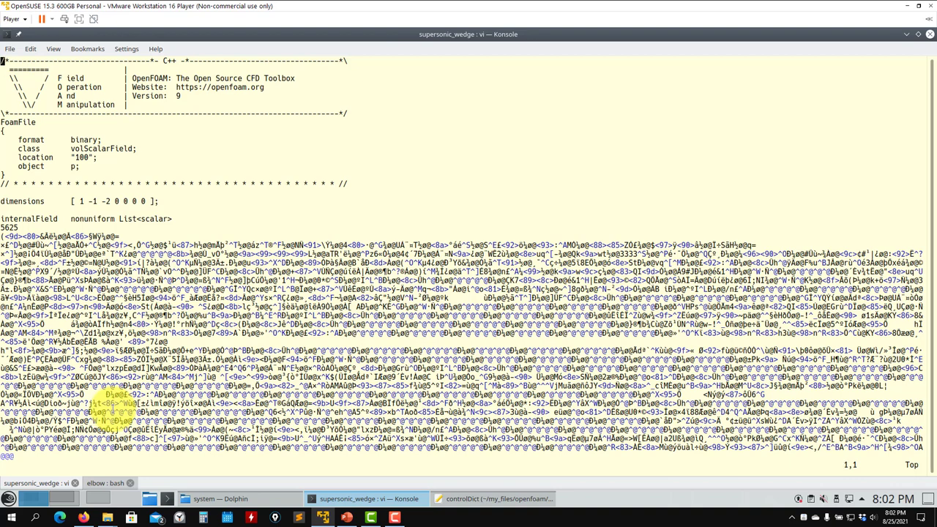
pyautogui.press('Down')
pyautogui.press('Down')
pyautogui.press('Down')
pyautogui.write('/type')
pyautogui.write(':Q')
pyautogui.press('Return')
pyautogui.write(':q')
pyautogui.press('Return')
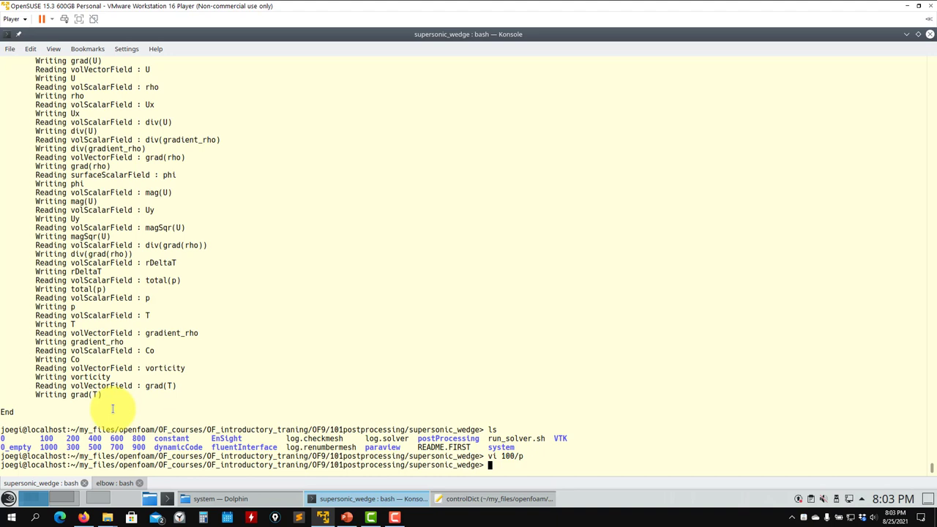
# Open all ten dictionary files in the system folder together in Kate
pyautogui.click(216, 498)
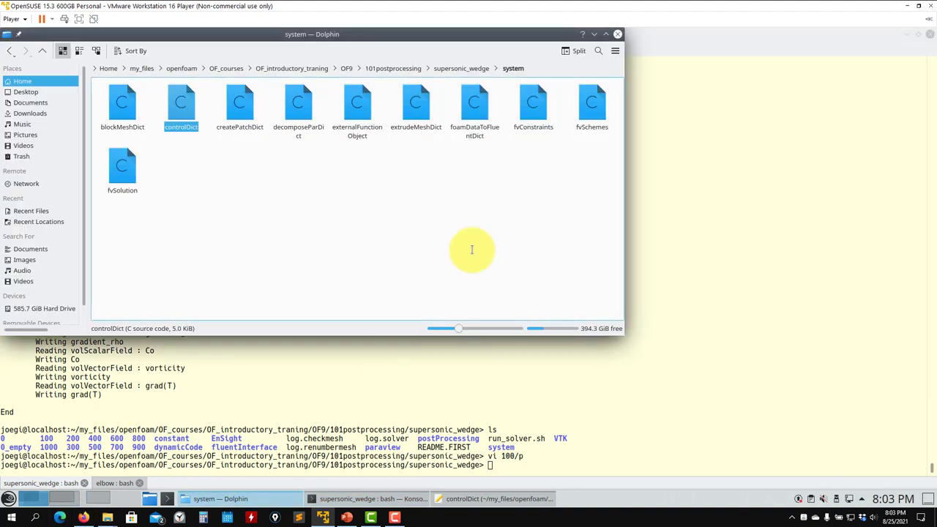
pyautogui.click(43, 50)
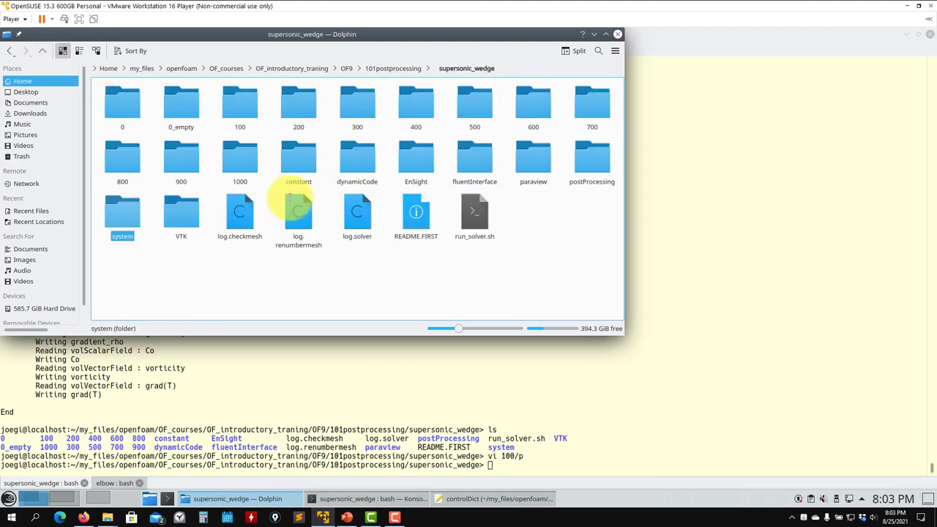
pyautogui.doubleClick(121, 204)
pyautogui.moveTo(608, 205); pyautogui.dragTo(122, 97)
pyautogui.rightClick(135, 109)
pyautogui.moveTo(164, 125)
pyautogui.click(338, 161)
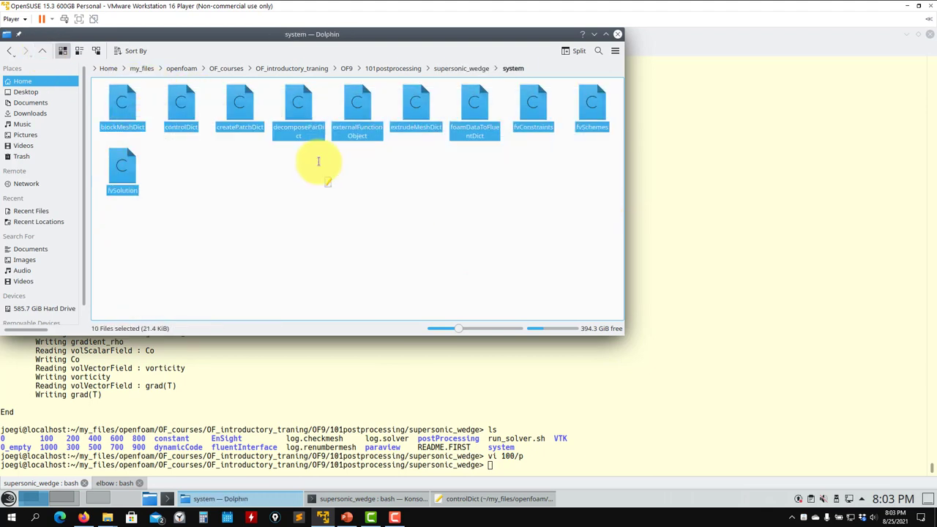
# Check the createPatchDict tab, close Kate, and open the case's constant folder
pyautogui.click(621, 132)
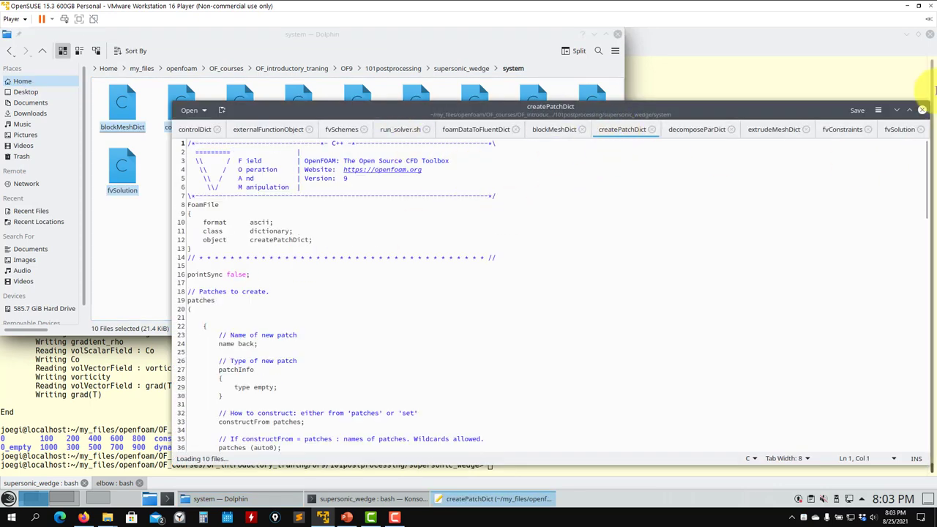
pyautogui.click(921, 110)
pyautogui.click(475, 67)
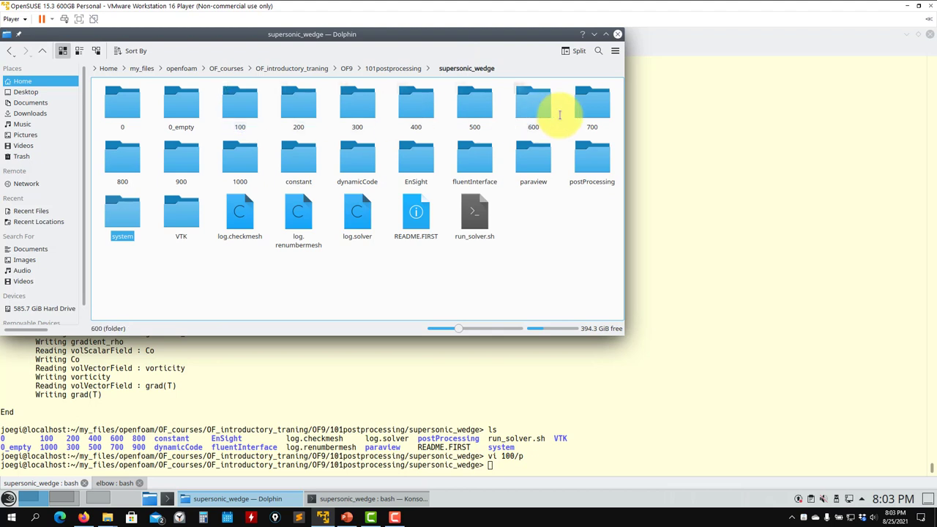
pyautogui.click(299, 162)
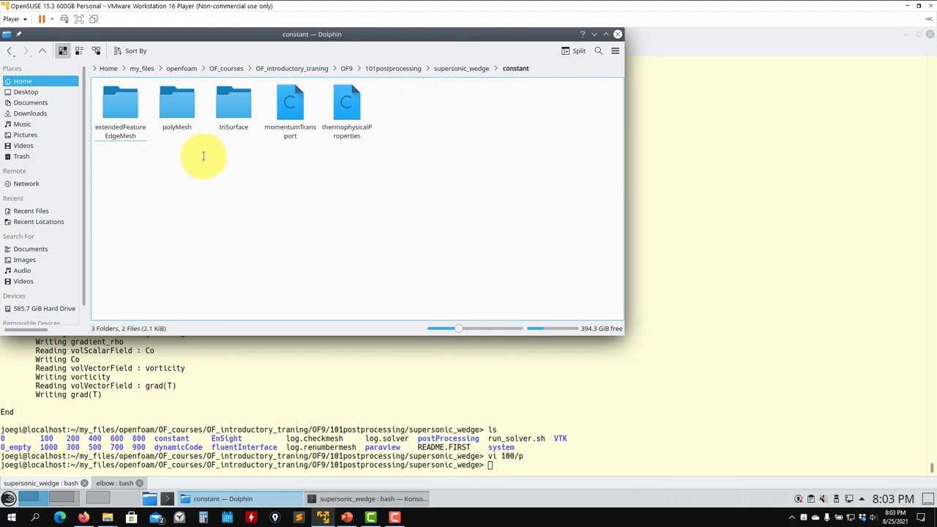
# Open the mistyped constant/polyMesh/face in vi and quit the empty new file
pyautogui.click(313, 455)
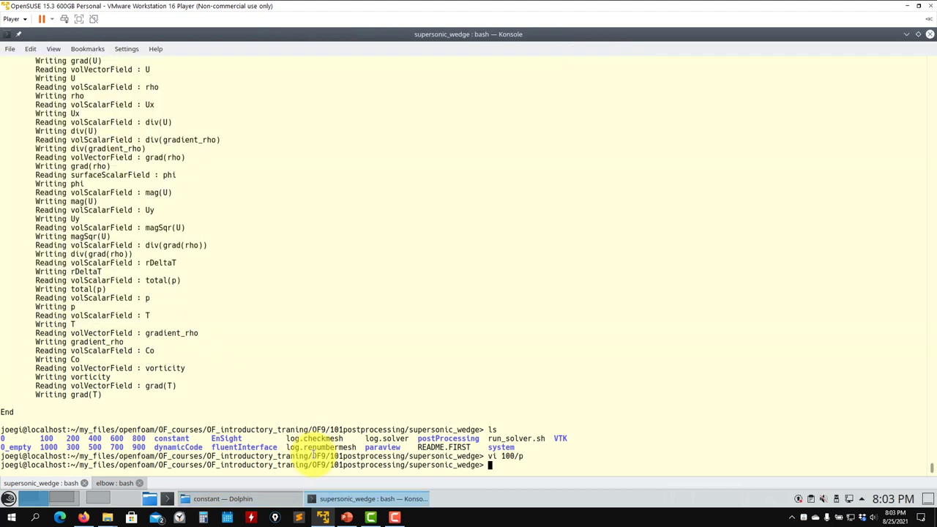
pyautogui.write('co')
pyautogui.press('Tab')
pyautogui.write('po')
pyautogui.press('Tab')
pyautogui.press('Tab')
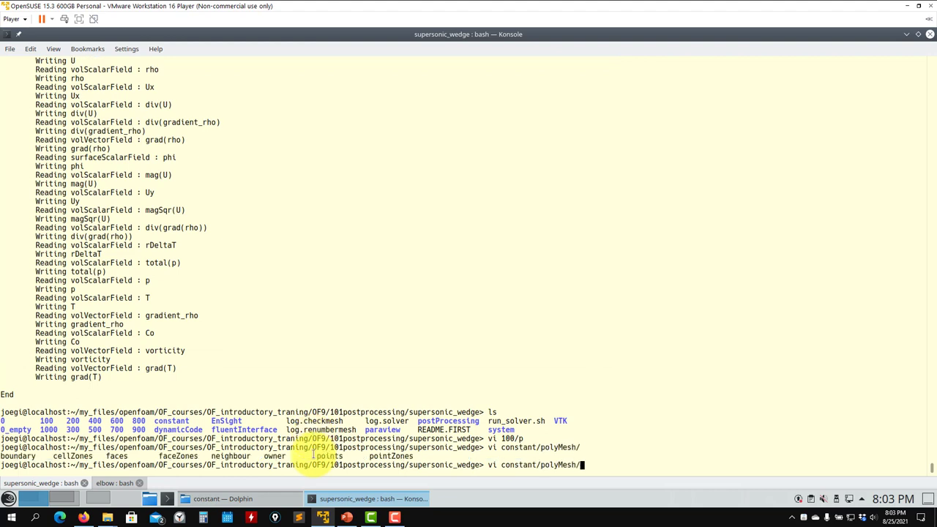
pyautogui.write('face')
pyautogui.press('Return')
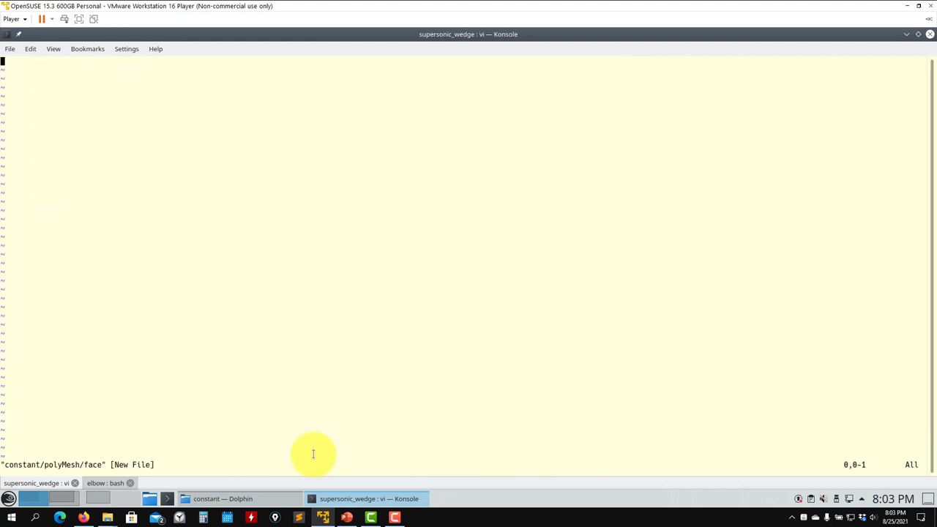
pyautogui.write(':q')
pyautogui.press('Return')
# View the binary constant/polyMesh/faces file in vi, then quit to the shell
pyautogui.press('Up')
pyautogui.write('s')
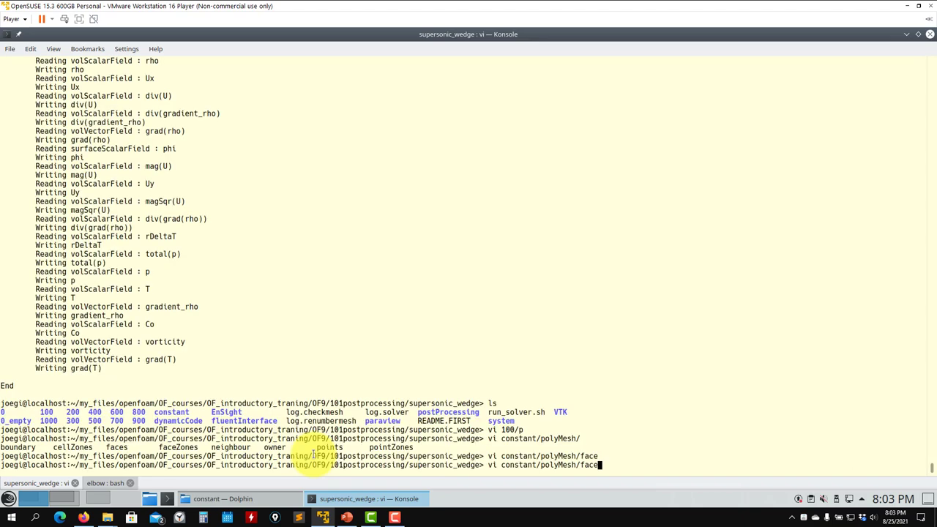
pyautogui.press('Return')
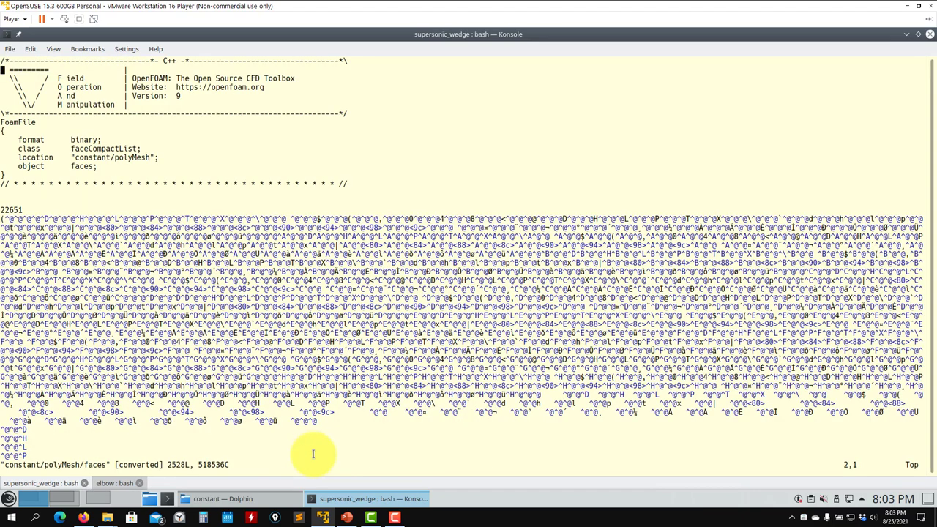
pyautogui.press('Down')
pyautogui.press('Down')
pyautogui.press('Down')
pyautogui.press('Down')
pyautogui.press('Down')
pyautogui.press('Down')
pyautogui.press('Down')
pyautogui.press('Down')
pyautogui.press('Down')
pyautogui.press('Down')
pyautogui.press('Down')
pyautogui.press('Down')
pyautogui.press('Down')
pyautogui.press('Down')
pyautogui.press('Down')
pyautogui.press('Down')
pyautogui.press('Down')
pyautogui.press('Down')
pyautogui.press('Down')
pyautogui.press('Down')
pyautogui.write(':Q')
pyautogui.press('Return')
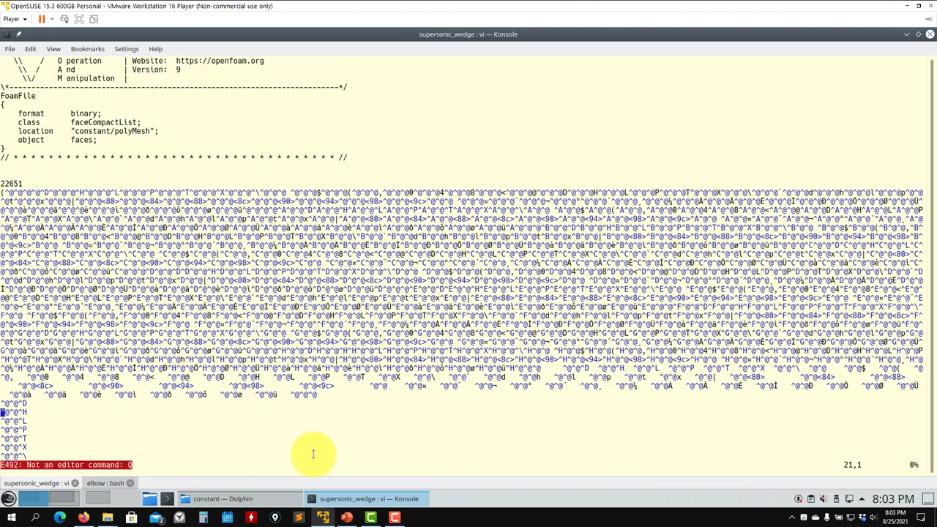
pyautogui.write(':q')
pyautogui.press('Return')
# Read the seven patches in polyMesh/boundary in vi, then return Dolphin to supersonic_wedge
pyautogui.press('Up')
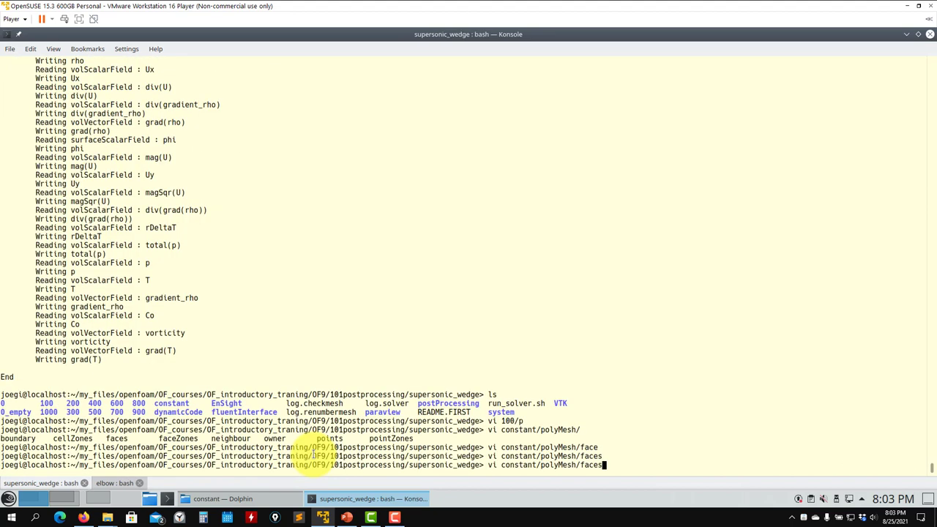
pyautogui.press('BackSpace')
pyautogui.press('BackSpace')
pyautogui.press('BackSpace')
pyautogui.press('BackSpace')
pyautogui.press('BackSpace')
pyautogui.write('boundary')
pyautogui.press('Return')
pyautogui.press('Down')
pyautogui.press('Down')
pyautogui.press('Down')
pyautogui.press('Down')
pyautogui.press('Down')
pyautogui.press('Down')
pyautogui.press('Down')
pyautogui.press('Down')
pyautogui.press('Down')
pyautogui.press('Down')
pyautogui.press('Down')
pyautogui.press('Down')
pyautogui.press('Down')
pyautogui.press('Down')
pyautogui.press('Down')
pyautogui.press('Down')
pyautogui.press('Down')
pyautogui.press('Down')
pyautogui.press('Down')
pyautogui.press('Down')
pyautogui.press('Down')
pyautogui.press('Down')
pyautogui.press('Down')
pyautogui.press('Down')
pyautogui.press('Down')
pyautogui.press('Down')
pyautogui.press('Down')
pyautogui.press('Down')
pyautogui.press('Down')
pyautogui.press('Down')
pyautogui.press('Down')
pyautogui.press('Down')
pyautogui.press('Down')
pyautogui.press('Down')
pyautogui.press('Down')
pyautogui.press('Down')
pyautogui.press('Down')
pyautogui.press('Down')
pyautogui.press('Down')
pyautogui.press('Down')
pyautogui.press('Down')
pyautogui.press('Down')
pyautogui.press('Down')
pyautogui.press('Up')
pyautogui.press('Up')
pyautogui.press('Up')
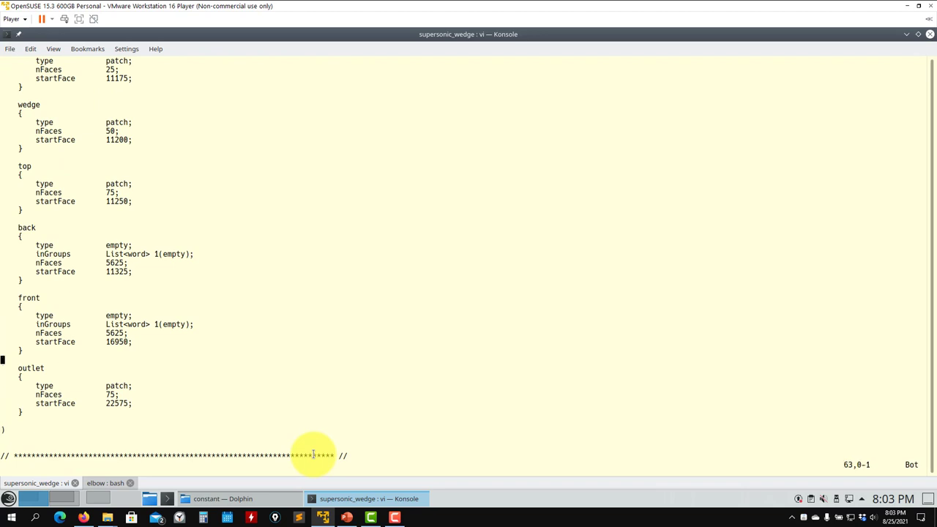
pyautogui.press('Up')
pyautogui.press('Up')
pyautogui.press('Up')
pyautogui.press('Up')
pyautogui.press('Up')
pyautogui.press('Up')
pyautogui.press('Up')
pyautogui.press('Up')
pyautogui.press('Up')
pyautogui.press('Up')
pyautogui.press('Up')
pyautogui.press('Up')
pyautogui.press('Up')
pyautogui.press('Up')
pyautogui.press('Up')
pyautogui.press('Up')
pyautogui.press('Up')
pyautogui.press('Up')
pyautogui.press('Up')
pyautogui.press('Up')
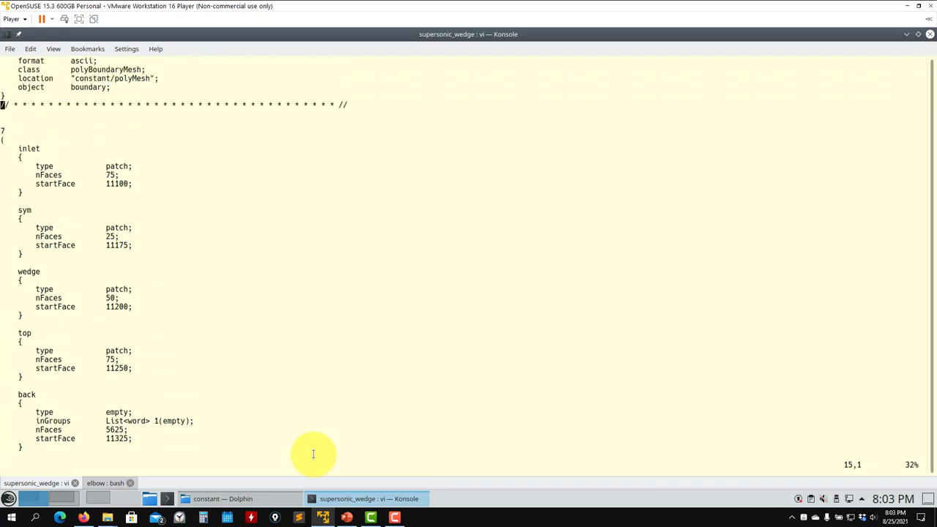
pyautogui.press('Down')
pyautogui.press('Down')
pyautogui.press('Down')
pyautogui.press('Down')
pyautogui.press('Down')
pyautogui.press('Down')
pyautogui.write(':q')
pyautogui.press('Return')
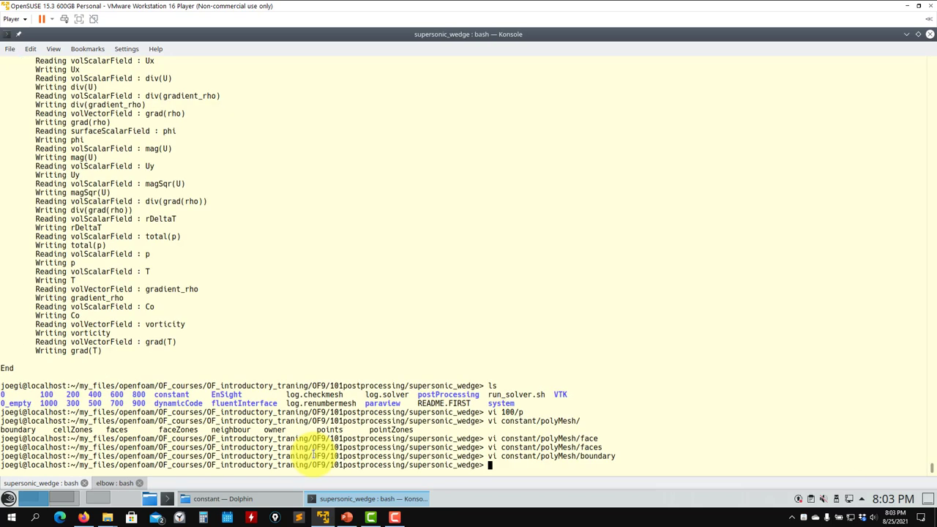
pyautogui.click(220, 499)
pyautogui.click(41, 50)
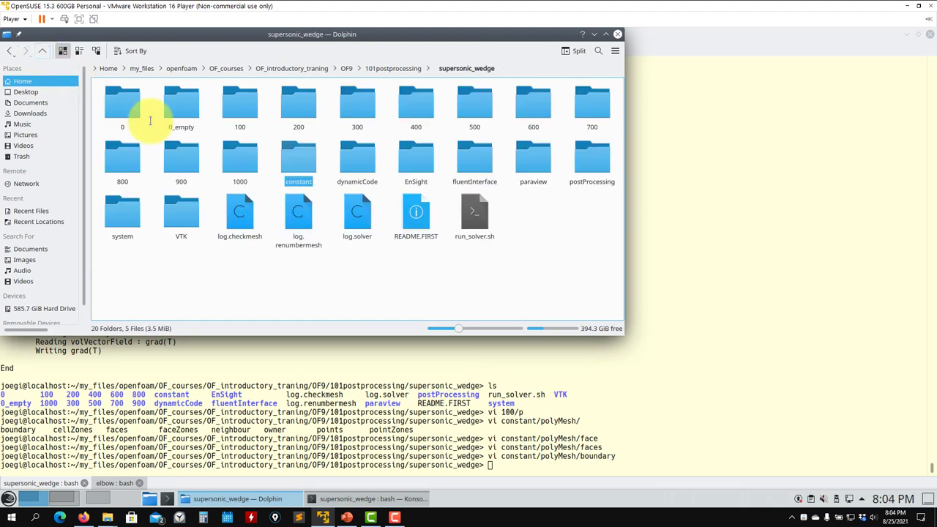
# Change writeFormat in system/controlDict from binary to ascii in the text editor and save it
pyautogui.click(122, 212)
pyautogui.rightClick(181, 106)
pyautogui.moveTo(293, 124)
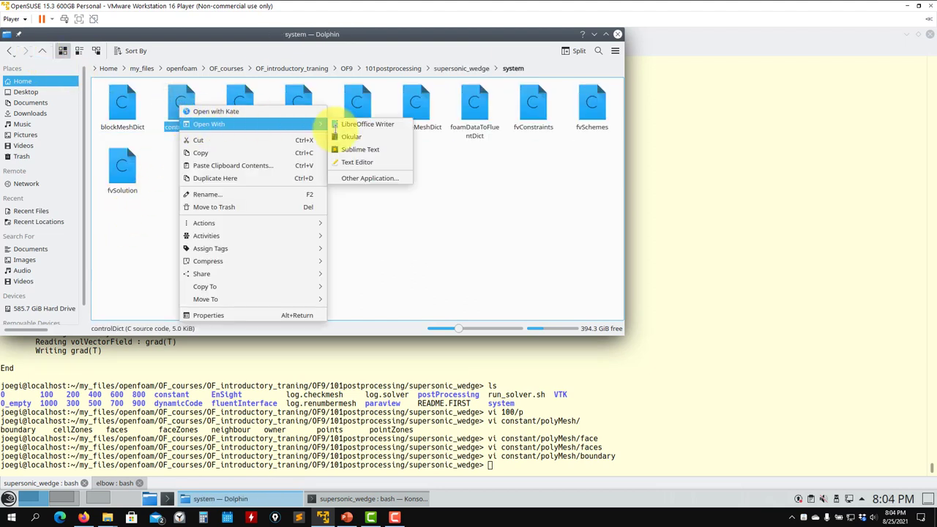
pyautogui.click(359, 162)
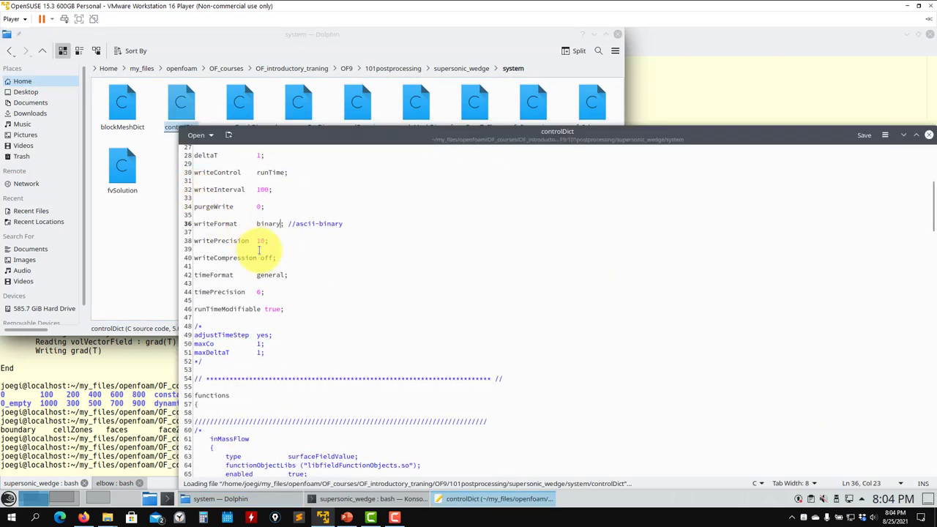
pyautogui.press('BackSpace')
pyautogui.press('BackSpace')
pyautogui.press('BackSpace')
pyautogui.press('BackSpace')
pyautogui.press('BackSpace')
pyautogui.press('BackSpace')
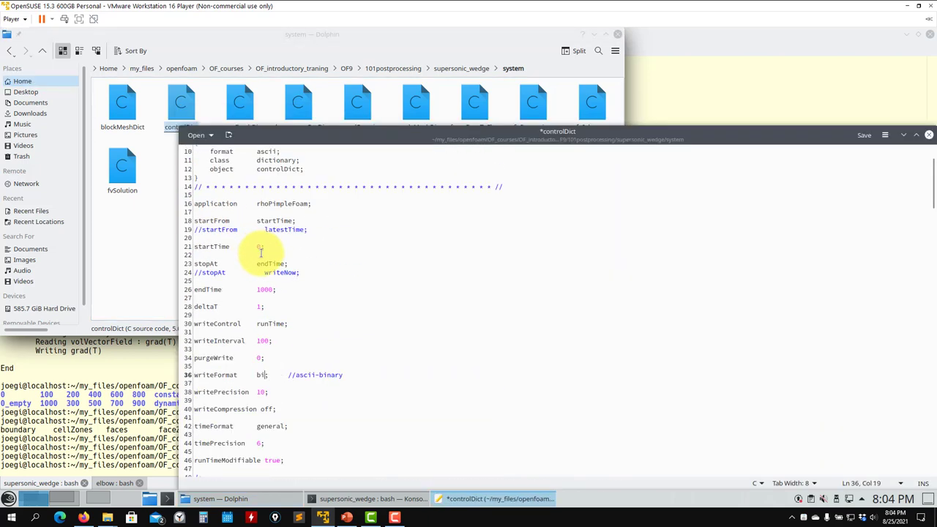
pyautogui.hotkey('ctrl', 's')
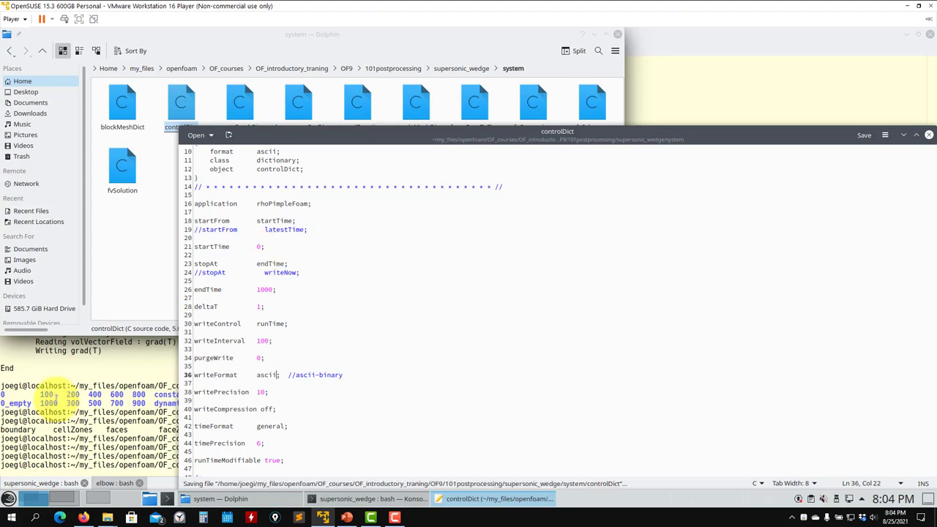
pyautogui.click(51, 392)
# Rerun foamFormatConvert with the ascii setting and check polyMesh/boundary in vi
pyautogui.write('foamFormatConvert')
pyautogui.press('Return')
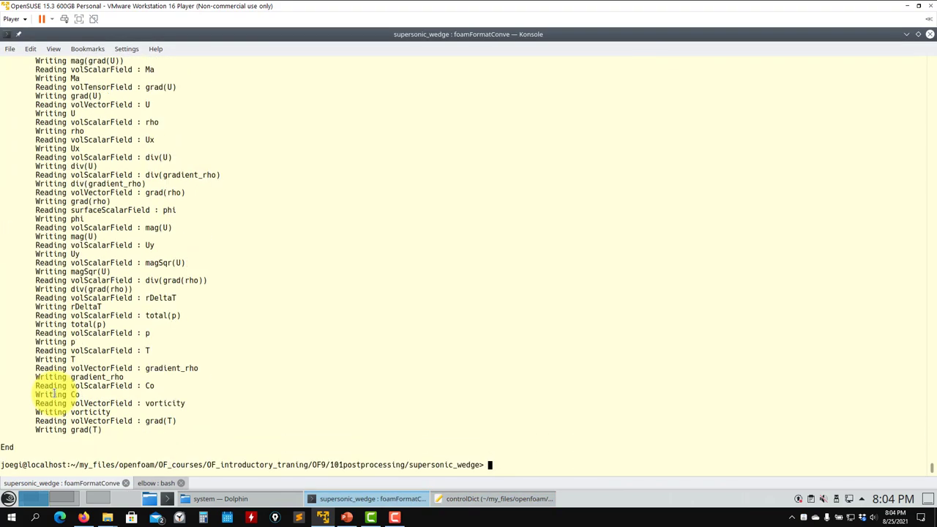
pyautogui.write('vi constant/polyMesh/boundary')
pyautogui.press('Return')
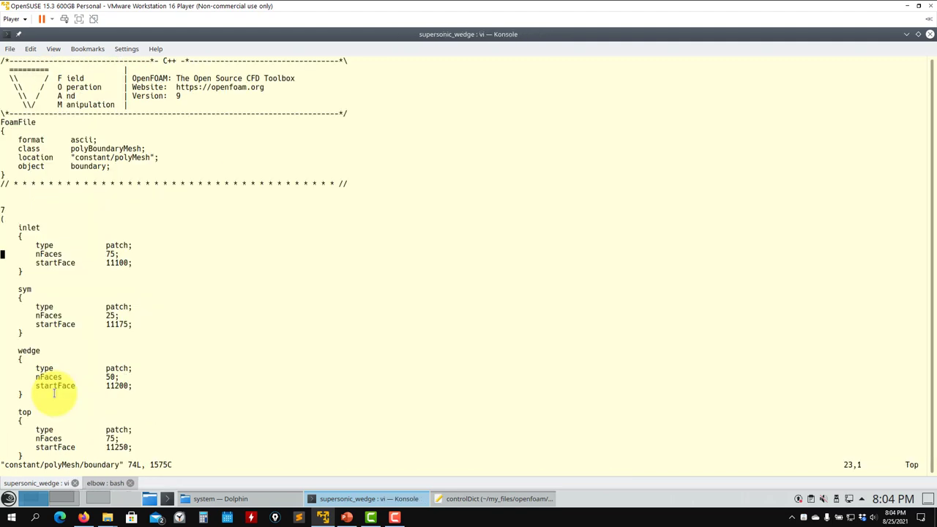
pyautogui.write(':q')
pyautogui.press('Return')
# Read the now-ASCII 5625 pressure values in 100/p, then list the case folder
pyautogui.press('Up')
pyautogui.press('BackSpace')
pyautogui.press('BackSpace')
pyautogui.press('BackSpace')
pyautogui.press('BackSpace')
pyautogui.press('BackSpace')
pyautogui.press('BackSpace')
pyautogui.press('BackSpace')
pyautogui.press('BackSpace')
pyautogui.write('faces')
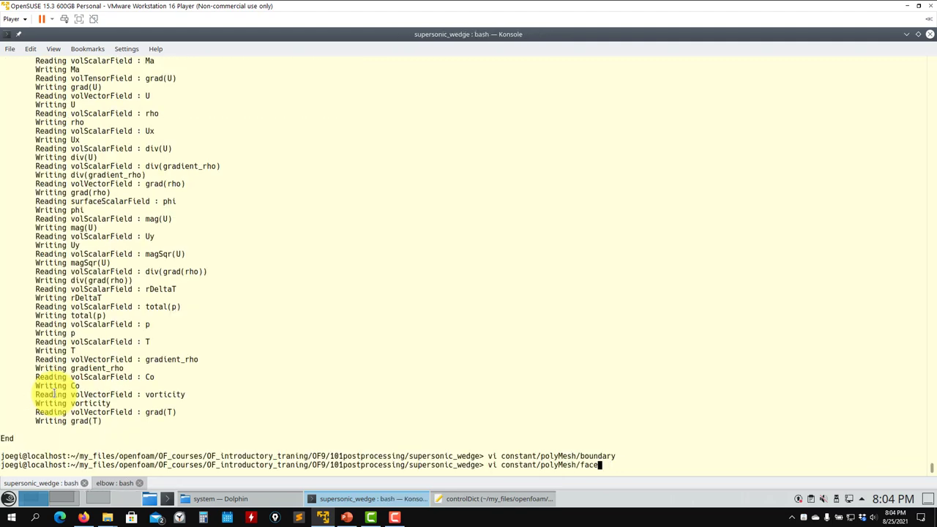
pyautogui.hotkey('ctrl', 'w')
pyautogui.write('100/p')
pyautogui.press('Return')
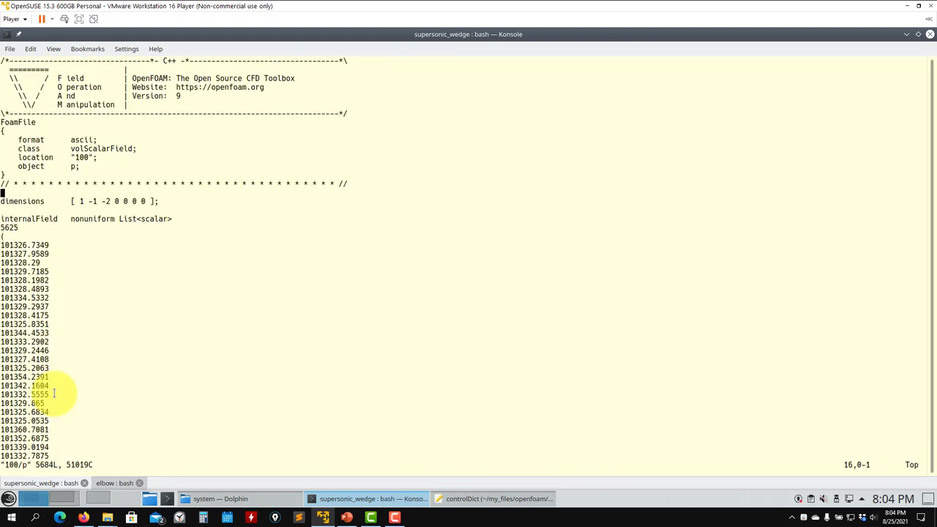
pyautogui.press('Down')
pyautogui.press('Down')
pyautogui.press('Down')
pyautogui.press('Down')
pyautogui.press('Down')
pyautogui.press('Down')
pyautogui.press('Down')
pyautogui.press('Down')
pyautogui.press('Down')
pyautogui.press('Down')
pyautogui.press('Down')
pyautogui.press('Down')
pyautogui.press('Down')
pyautogui.press('Down')
pyautogui.press('Down')
pyautogui.press('Down')
pyautogui.press('Down')
pyautogui.press('Down')
pyautogui.press('Down')
pyautogui.press('Down')
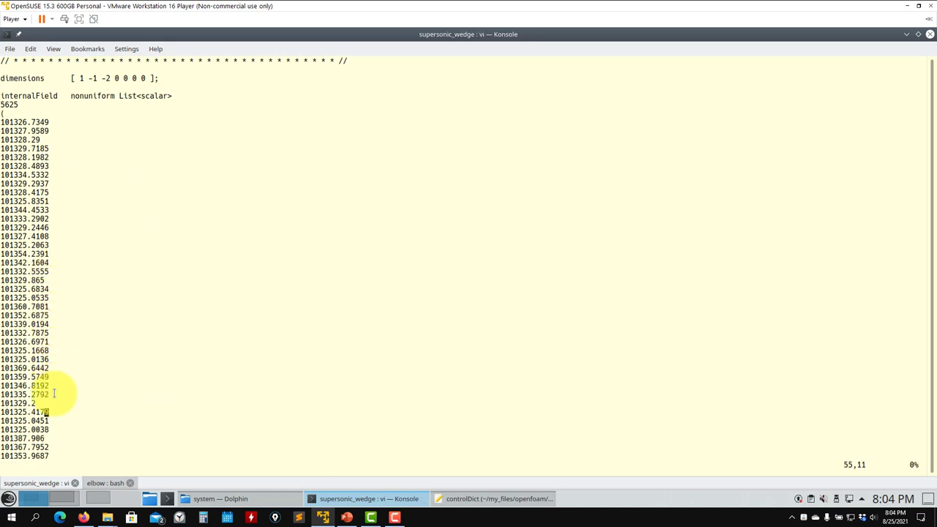
pyautogui.press('Down')
pyautogui.press('Down')
pyautogui.press('Down')
pyautogui.press('Down')
pyautogui.write(':q')
pyautogui.press('Return')
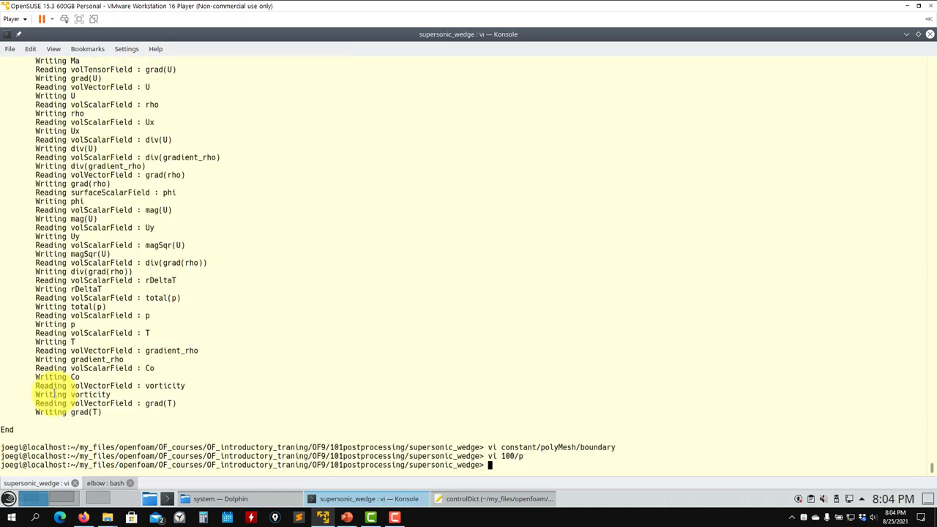
pyautogui.write('ls')
pyautogui.press('Return')
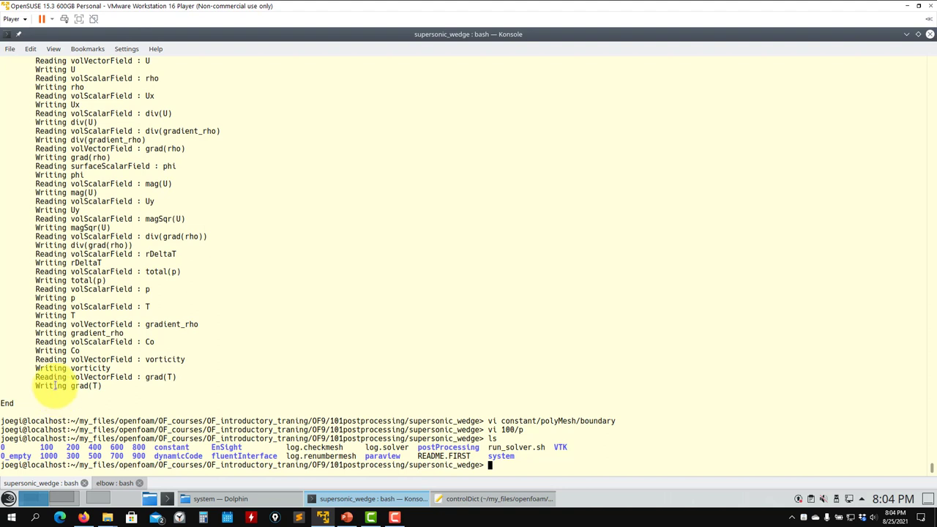
# Confirm controlDict's writeFormat reads ascii, then bring up the src/functionObjects folder in Dolphin
pyautogui.click(477, 499)
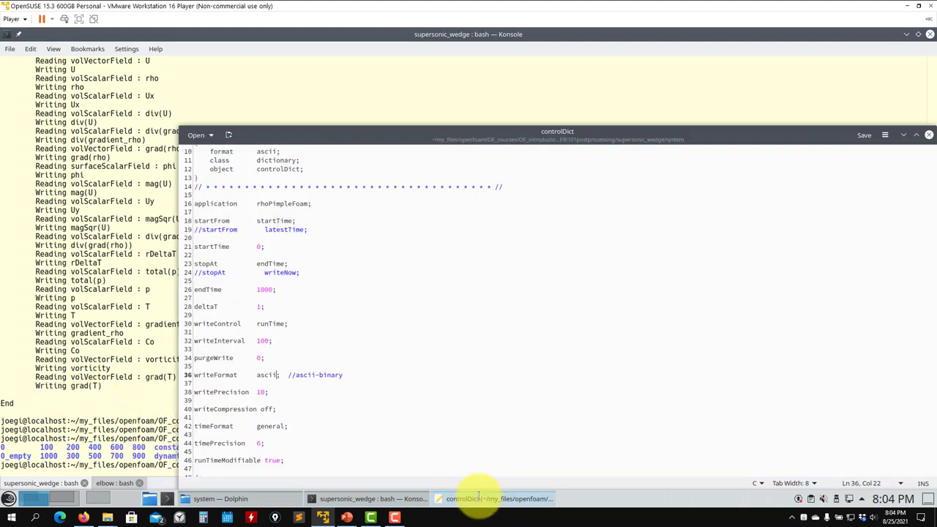
pyautogui.doubleClick(267, 374)
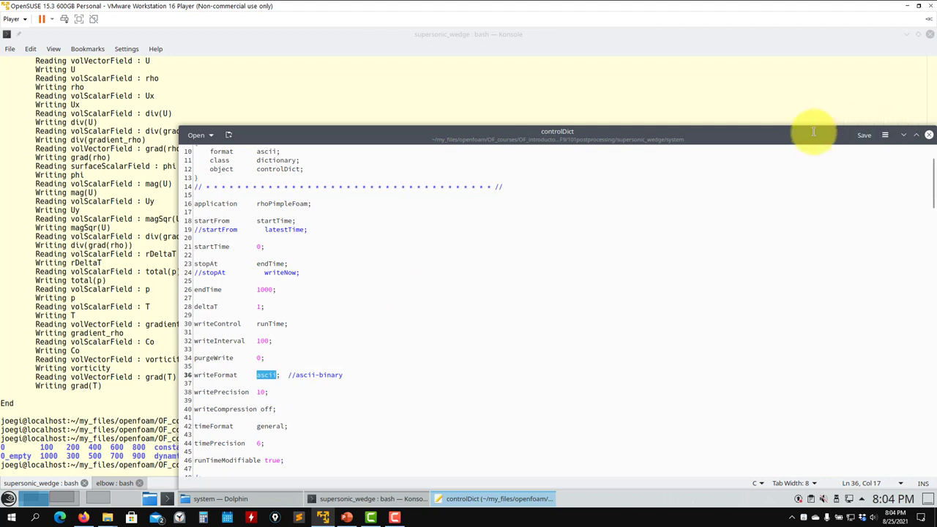
pyautogui.click(127, 354)
pyautogui.click(60, 494)
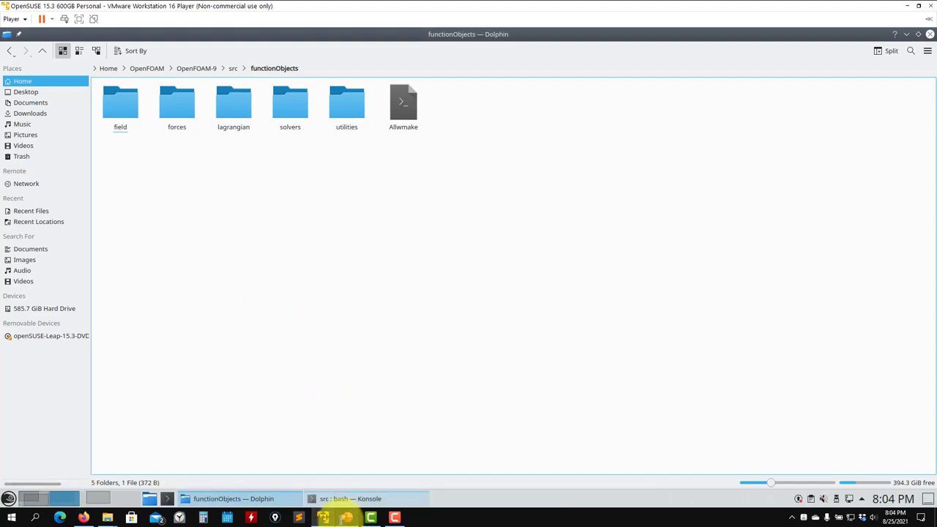
# Navigate Dolphin to applications/utilities/postProcessing/dataConversion/smapToFoam in OpenFOAM-9
pyautogui.click(346, 517)
pyautogui.scroll(1, 428, 358)
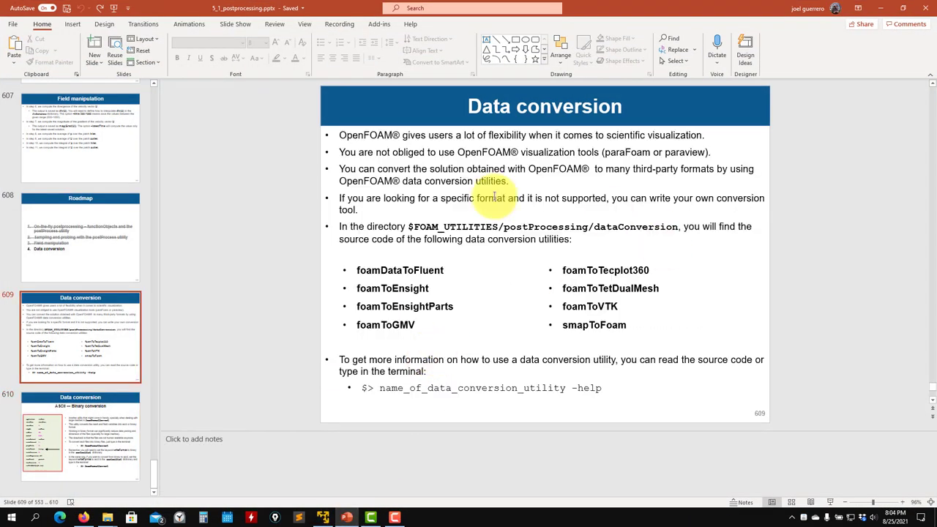
pyautogui.click(321, 517)
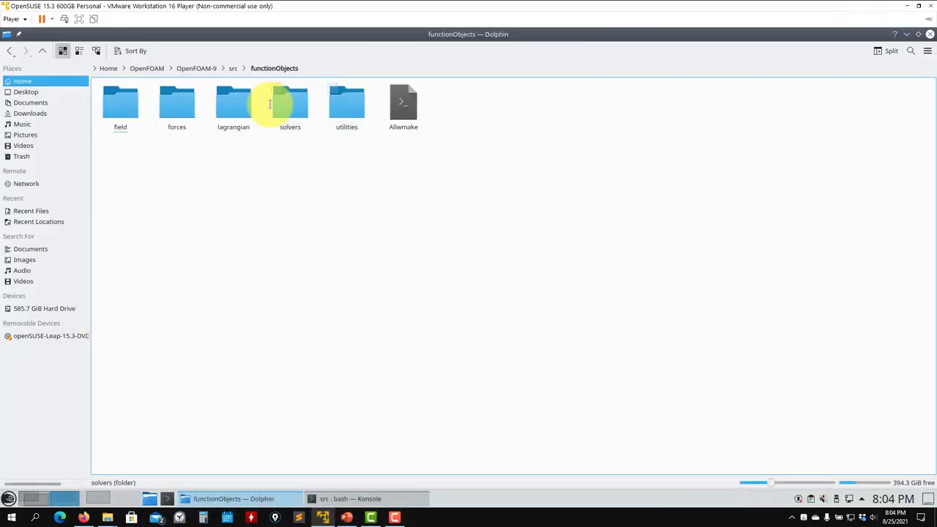
pyautogui.click(196, 68)
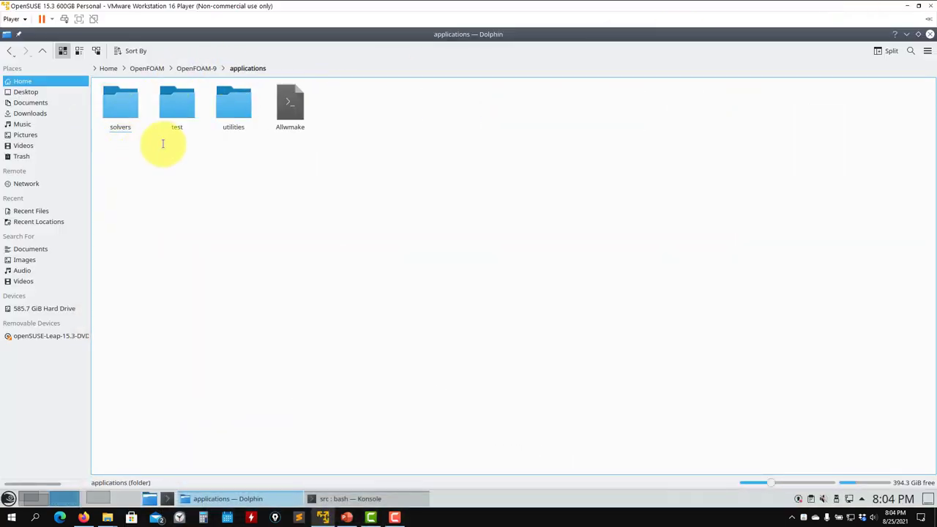
pyautogui.doubleClick(234, 103)
pyautogui.doubleClick(289, 105)
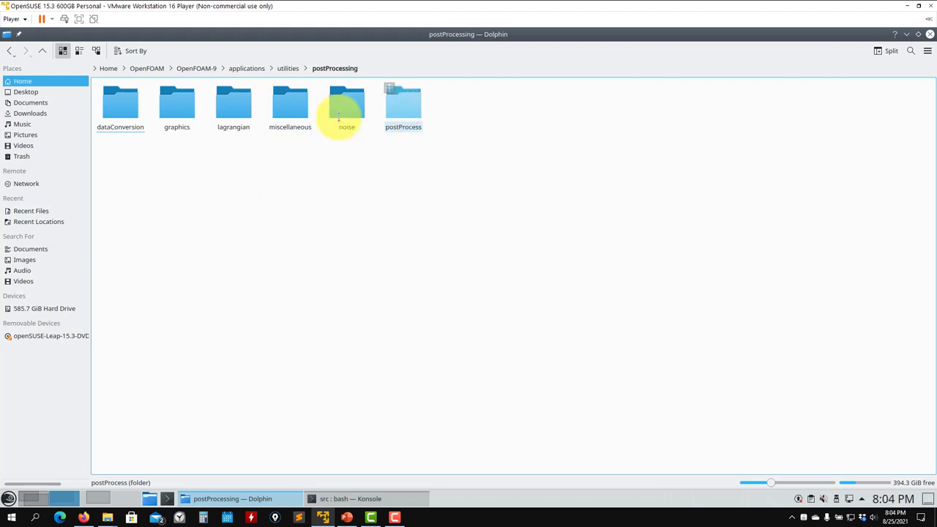
pyautogui.doubleClick(120, 109)
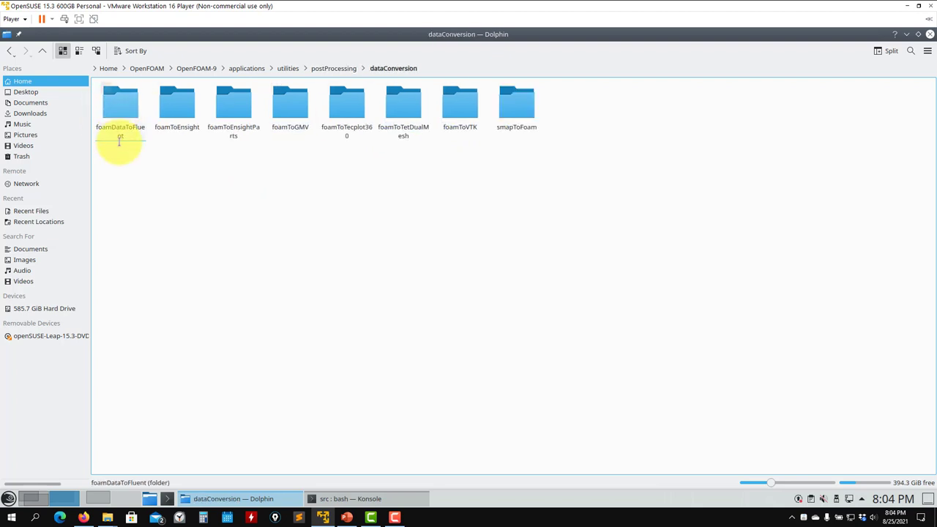
pyautogui.doubleClick(528, 108)
# Read smapToFoam.C's description in a text editor, then close it and return to dataConversion
pyautogui.rightClick(175, 109)
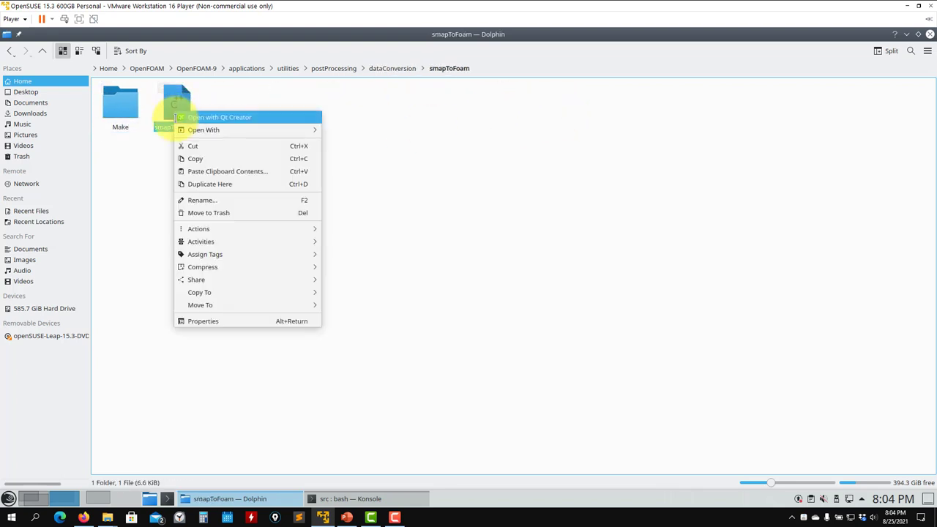
pyautogui.moveTo(249, 130)
pyautogui.click(347, 180)
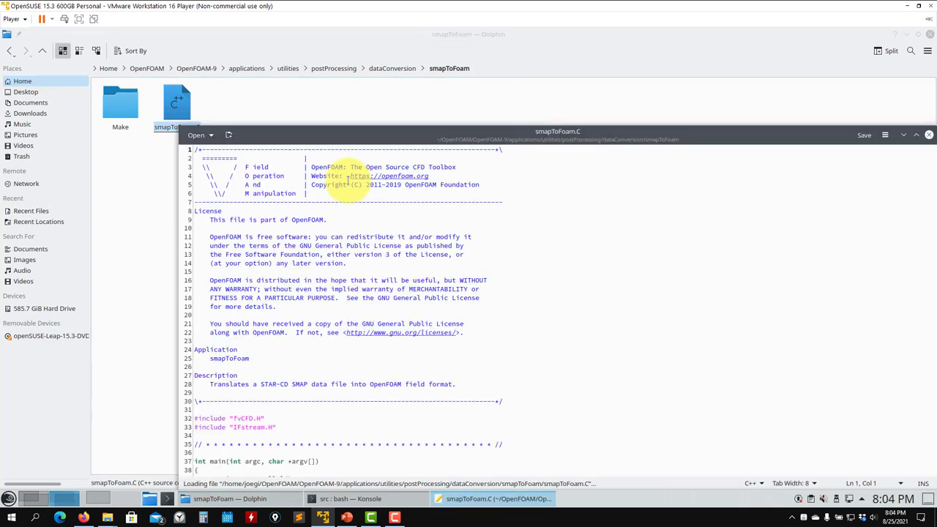
pyautogui.moveTo(260, 383); pyautogui.dragTo(390, 392)
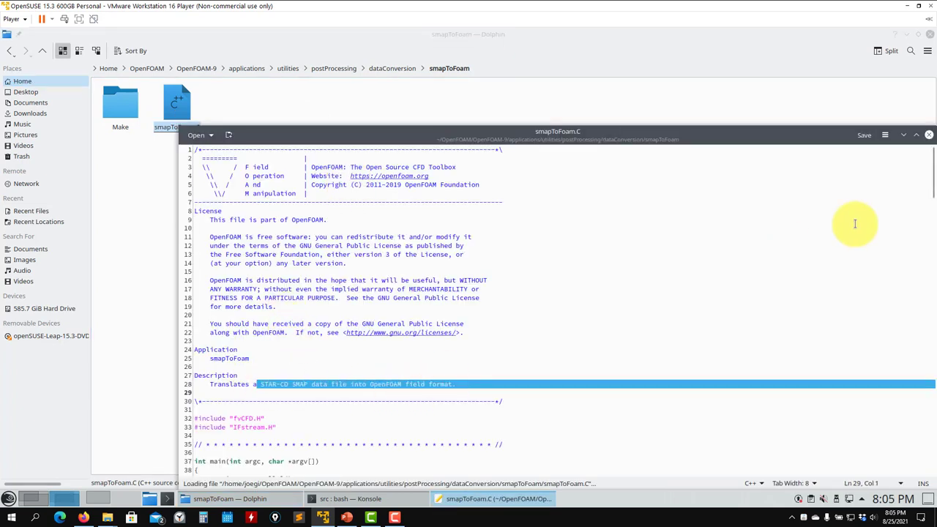
pyautogui.click(928, 134)
pyautogui.click(42, 48)
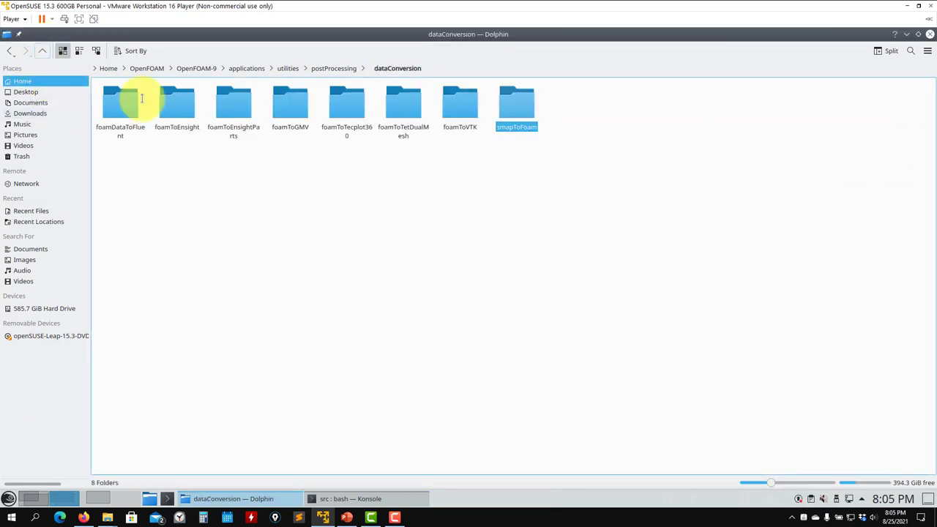
# Open foamToGMV.C in Kate and select the GMV download link in its description
pyautogui.click(290, 110)
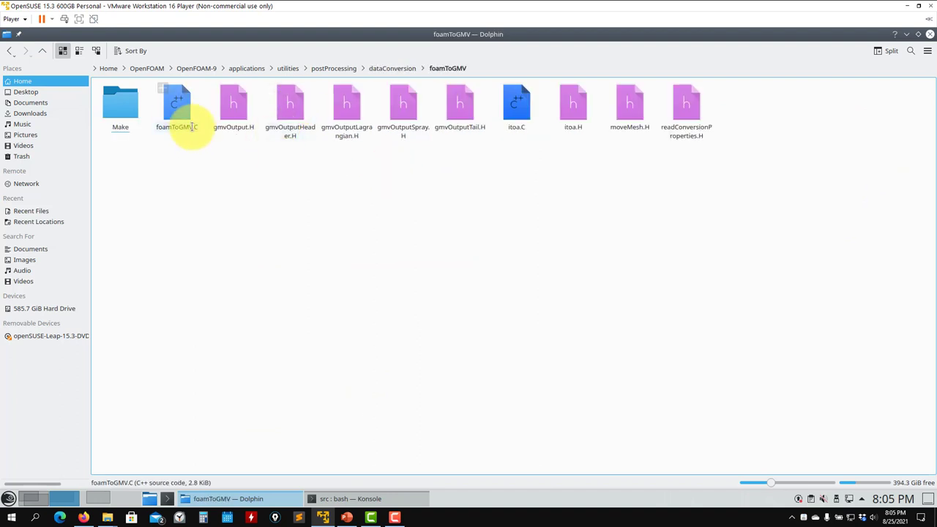
pyautogui.click(176, 112)
pyautogui.rightClick(175, 111)
pyautogui.moveTo(219, 128)
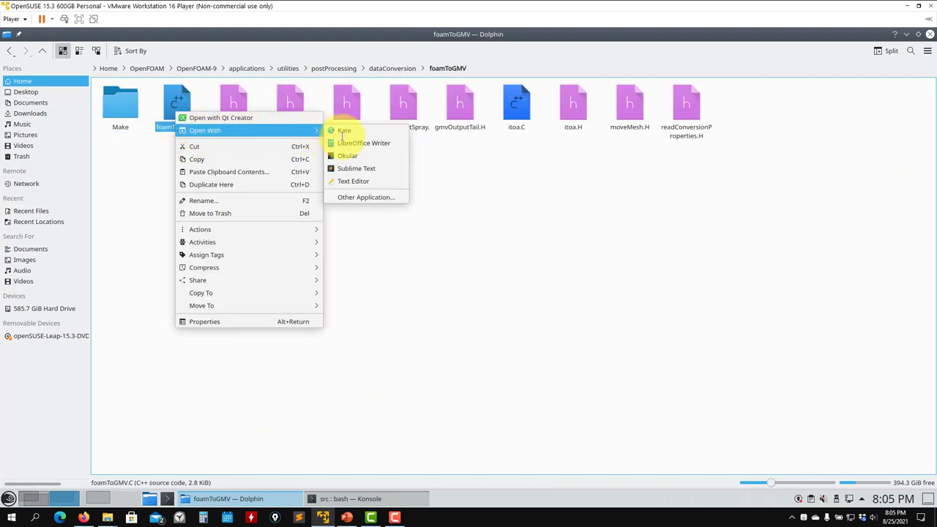
pyautogui.click(351, 182)
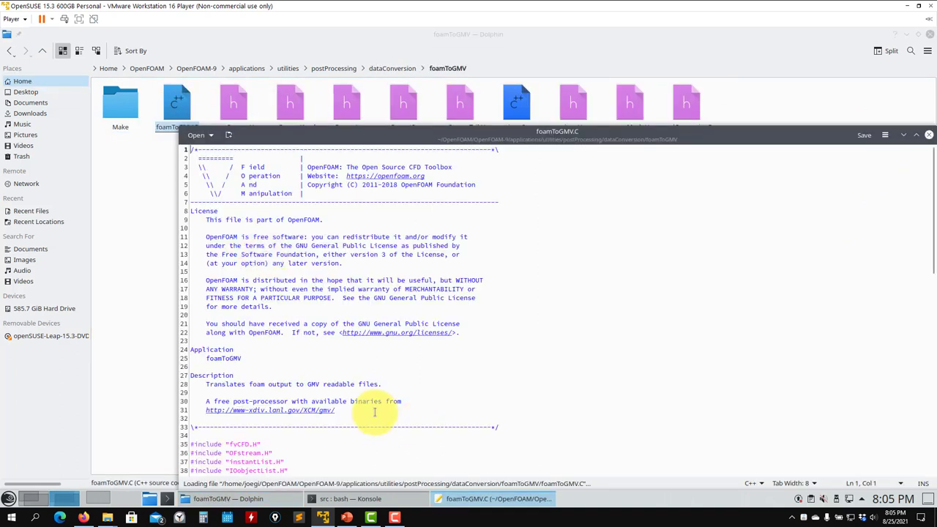
pyautogui.doubleClick(322, 382)
pyautogui.click(318, 411)
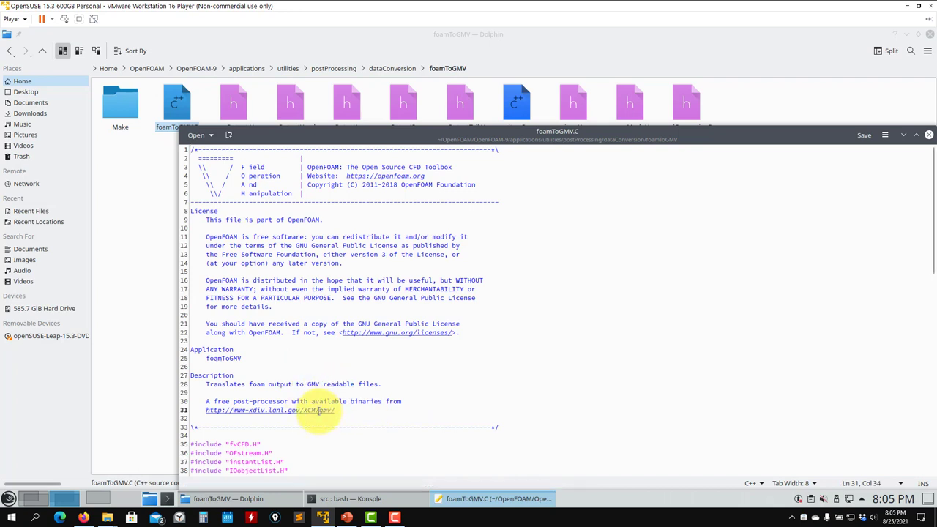
pyautogui.moveTo(335, 410); pyautogui.dragTo(207, 410)
pyautogui.hotkey('ctrl', 'c')
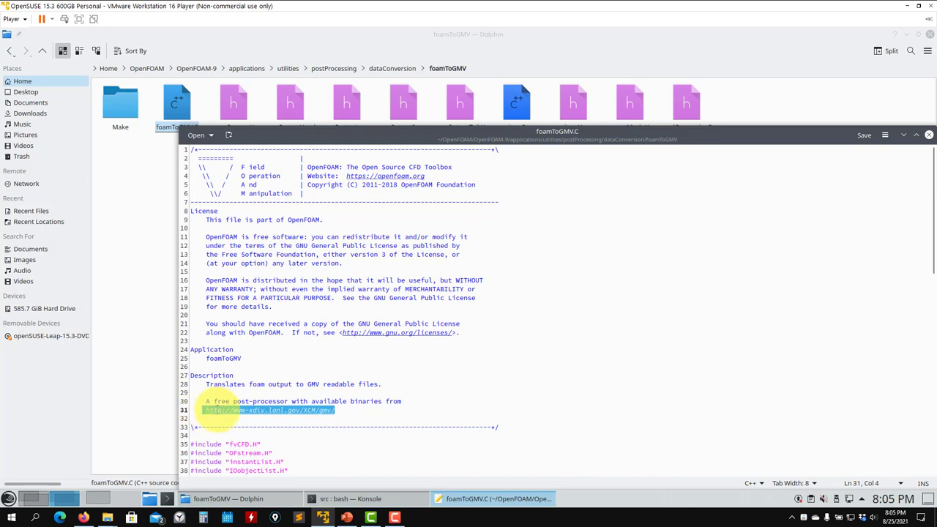
# Load the GMV link in a new Firefox tab, getting Service Unavailable, then minimize Firefox
pyautogui.click(91, 504)
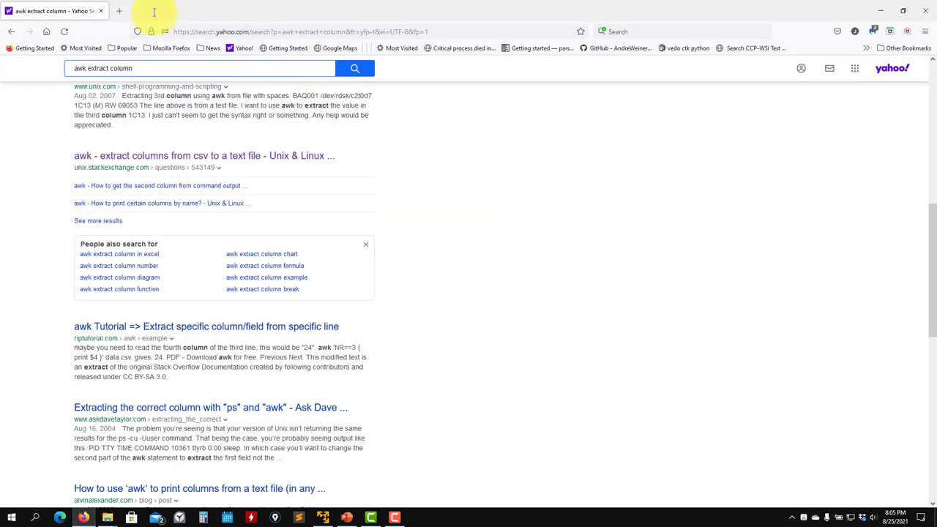
pyautogui.click(118, 10)
pyautogui.hotkey('ctrl', 'v')
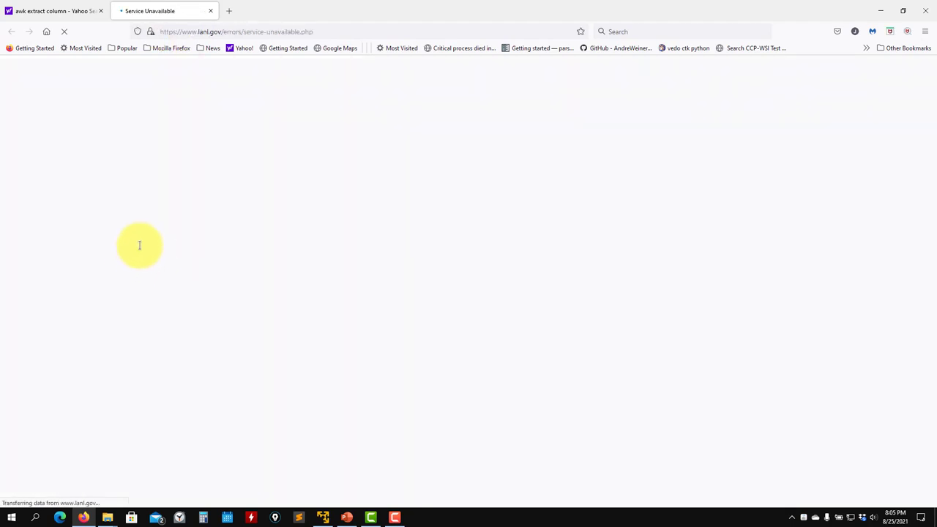
pyautogui.click(890, 9)
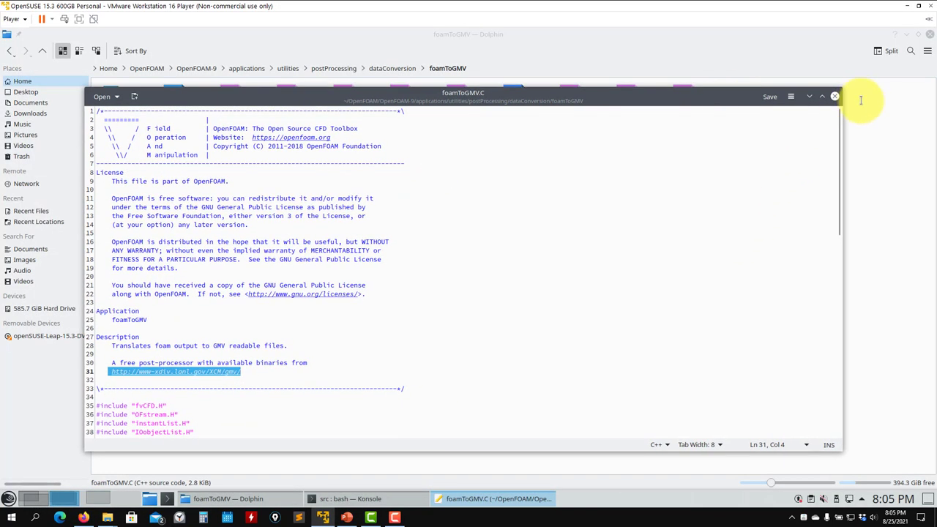
# Close foamToGMV.C, step Dolphin up to postProcessing, and switch to the case terminal's desktop
pyautogui.click(834, 96)
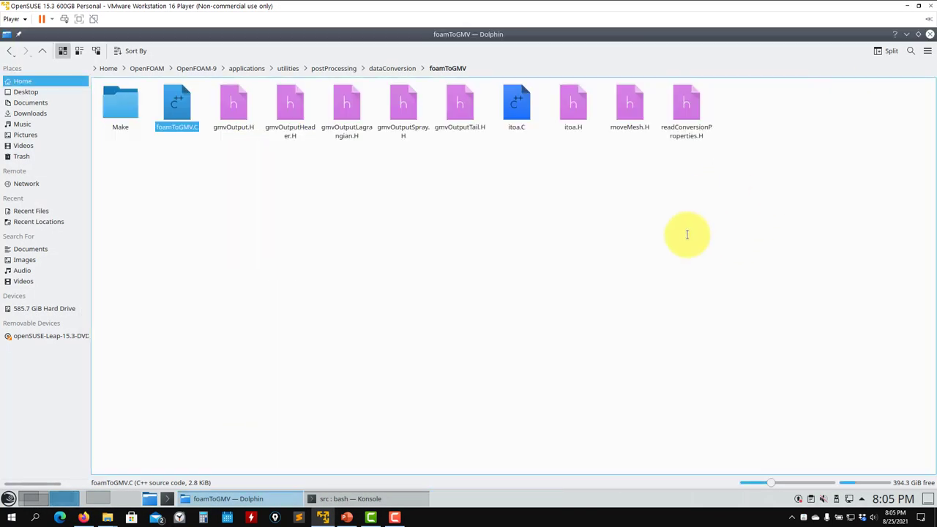
pyautogui.click(381, 68)
pyautogui.click(331, 68)
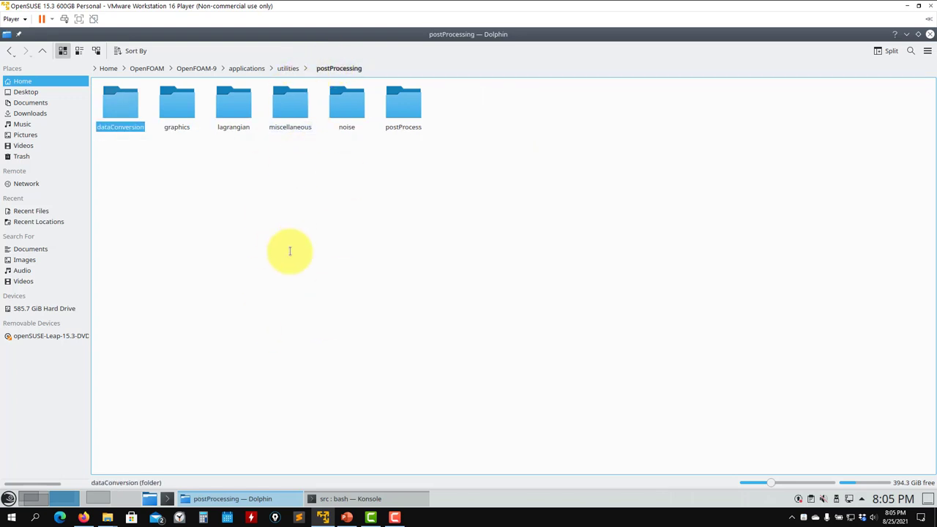
pyautogui.click(31, 497)
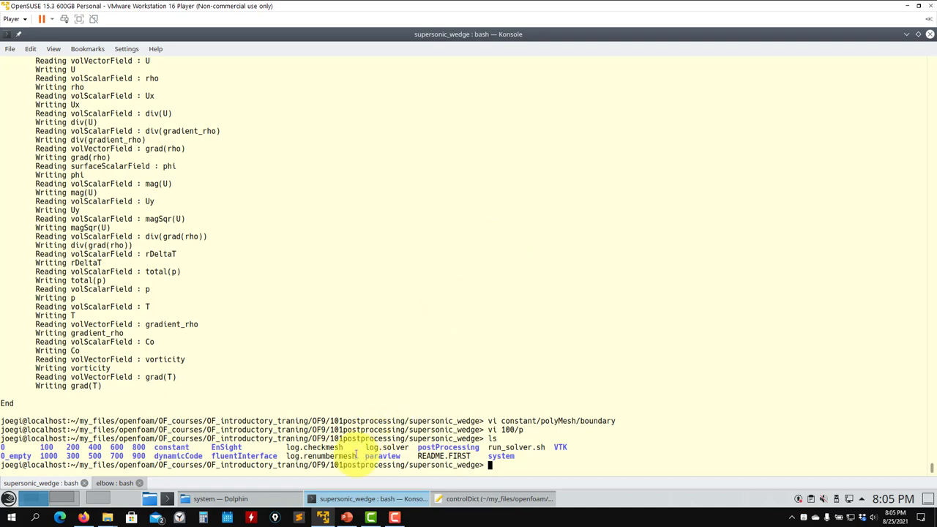
# Bring PowerPoint forward on slide 610, the foamFormatConvert ASCII ↔ Binary conversion slide
pyautogui.click(347, 518)
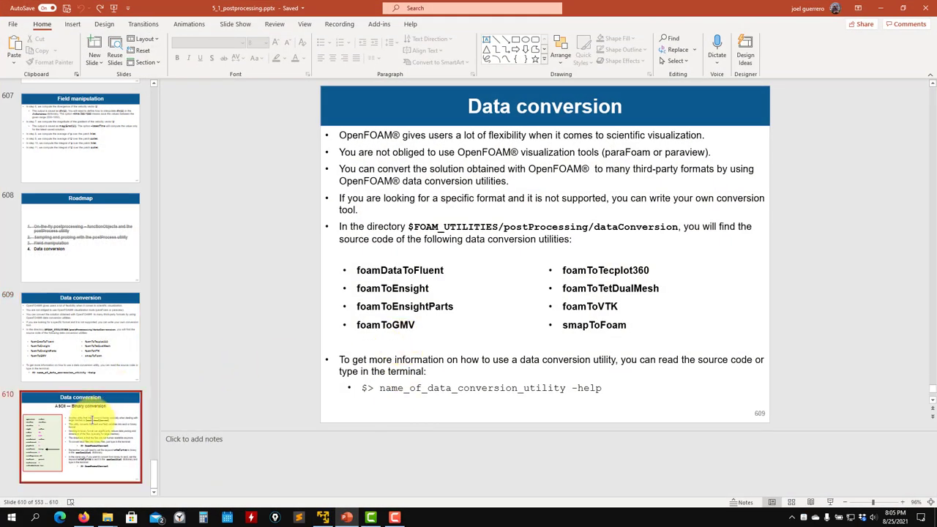
pyautogui.click(87, 415)
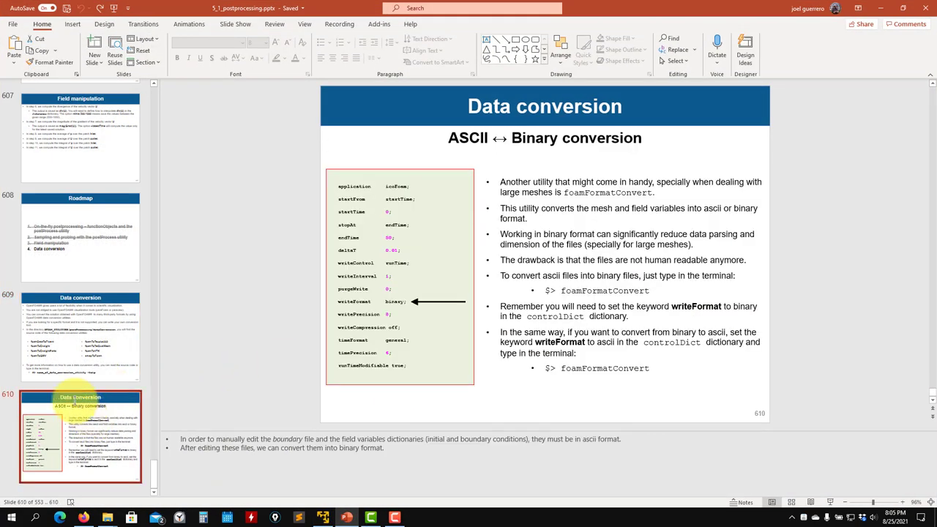